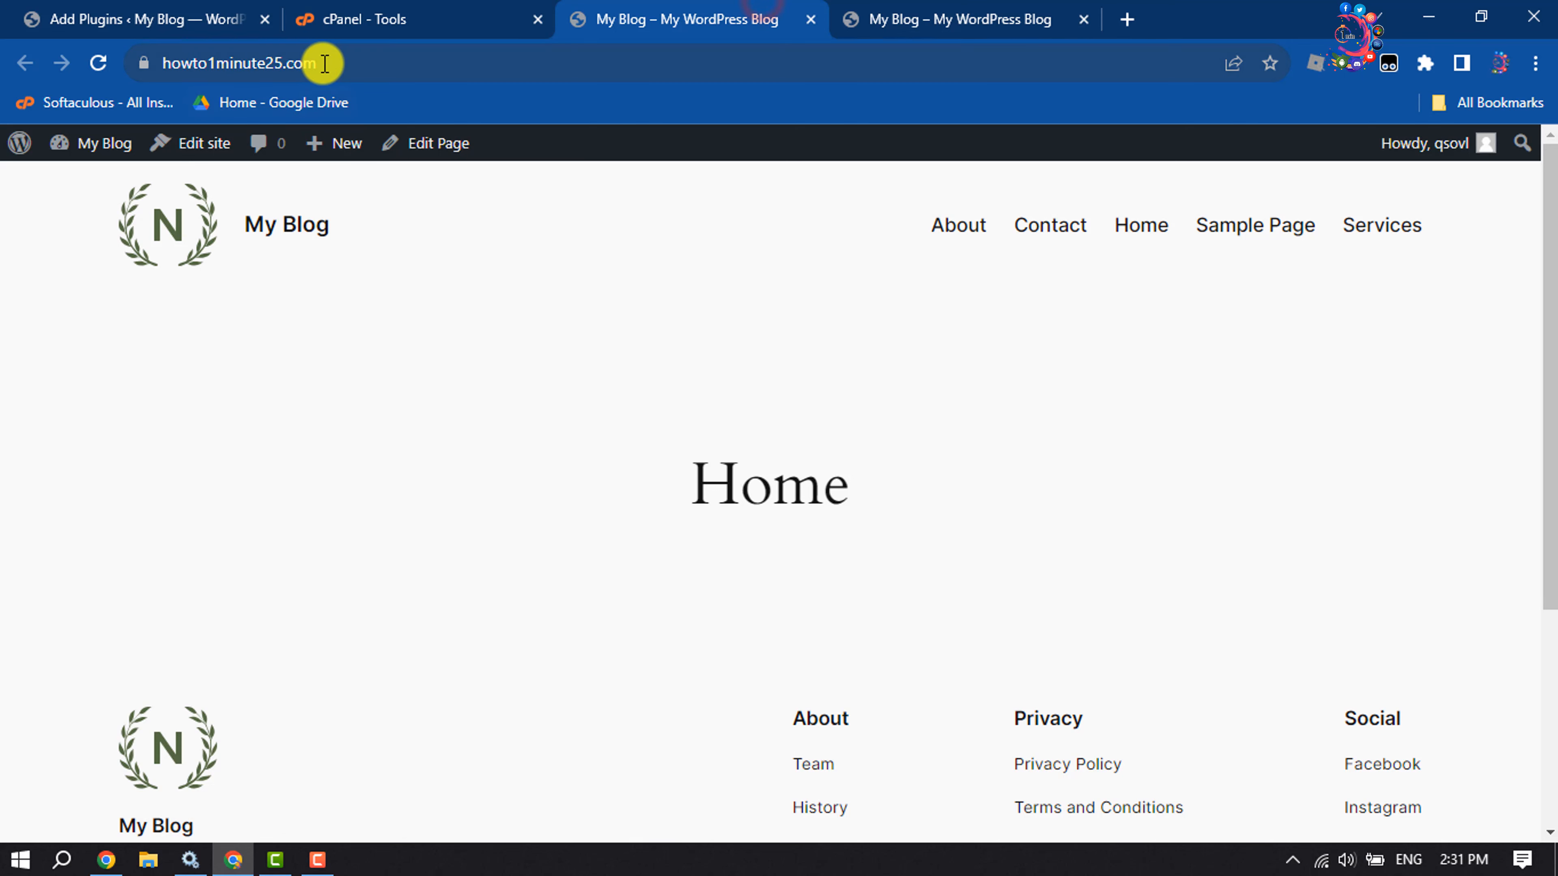
# Switch to cPanel, open its File Manager and go into the public_html folder.
pyautogui.click(323, 62)
pyautogui.click(931, 8)
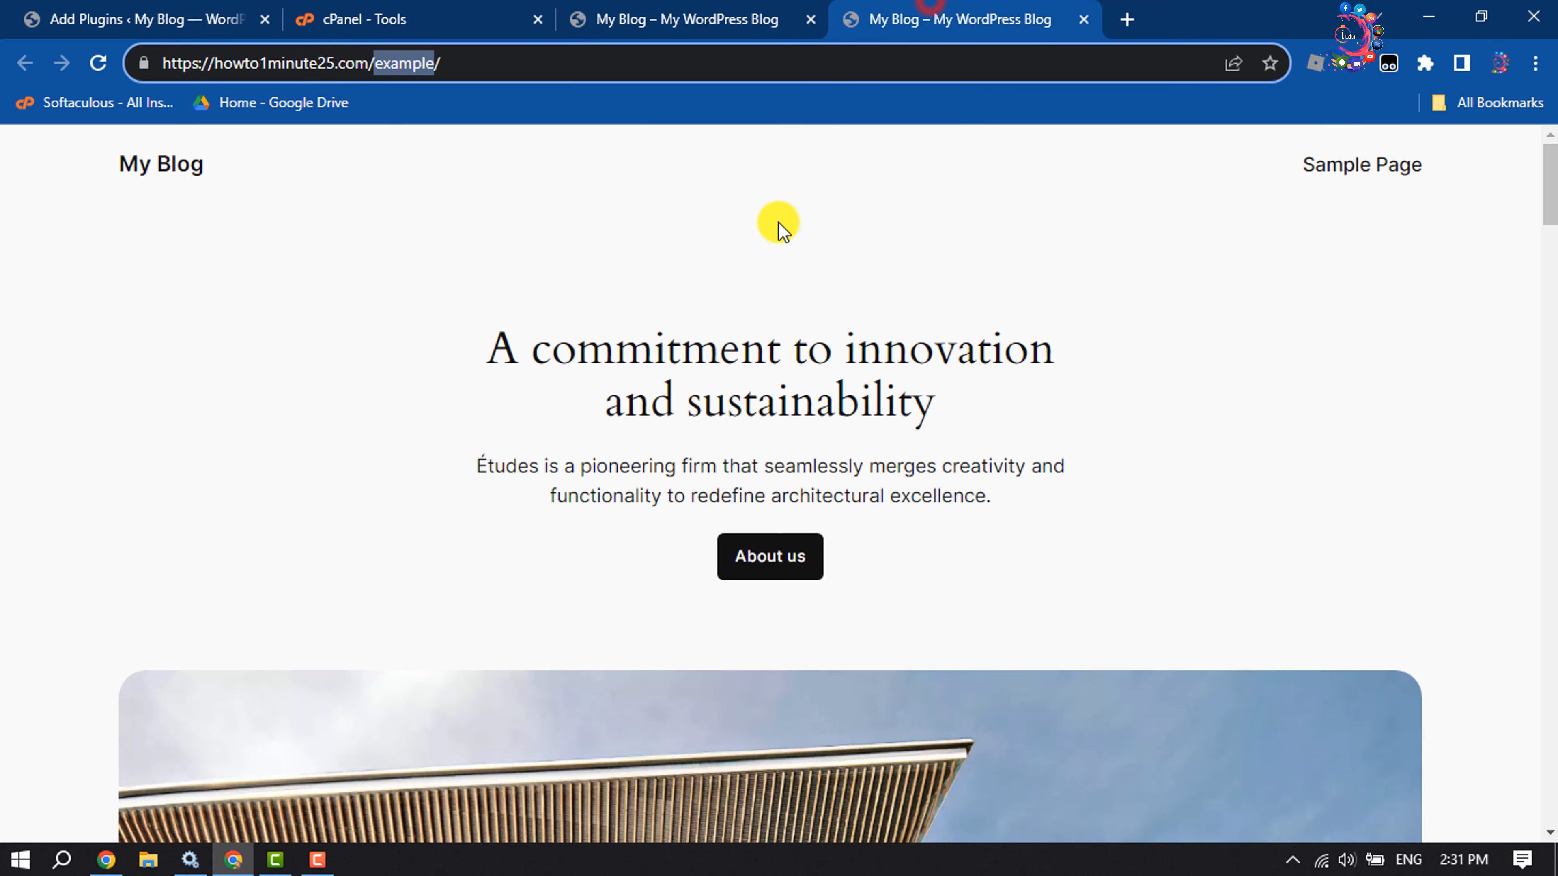
pyautogui.click(527, 9)
pyautogui.click(690, 253)
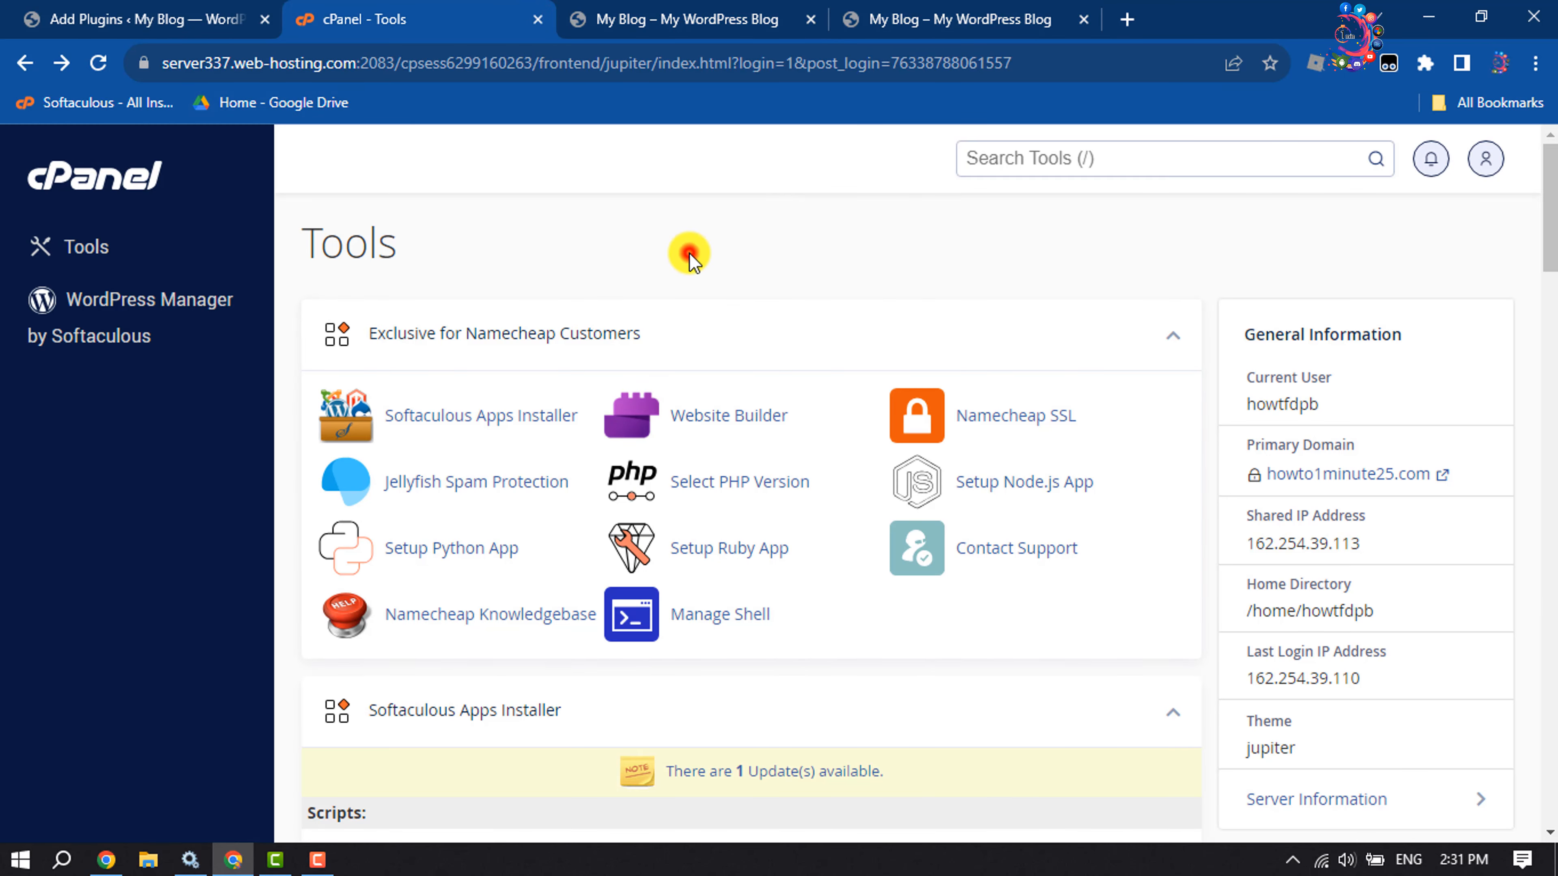
pyautogui.scroll(-10, 689, 254)
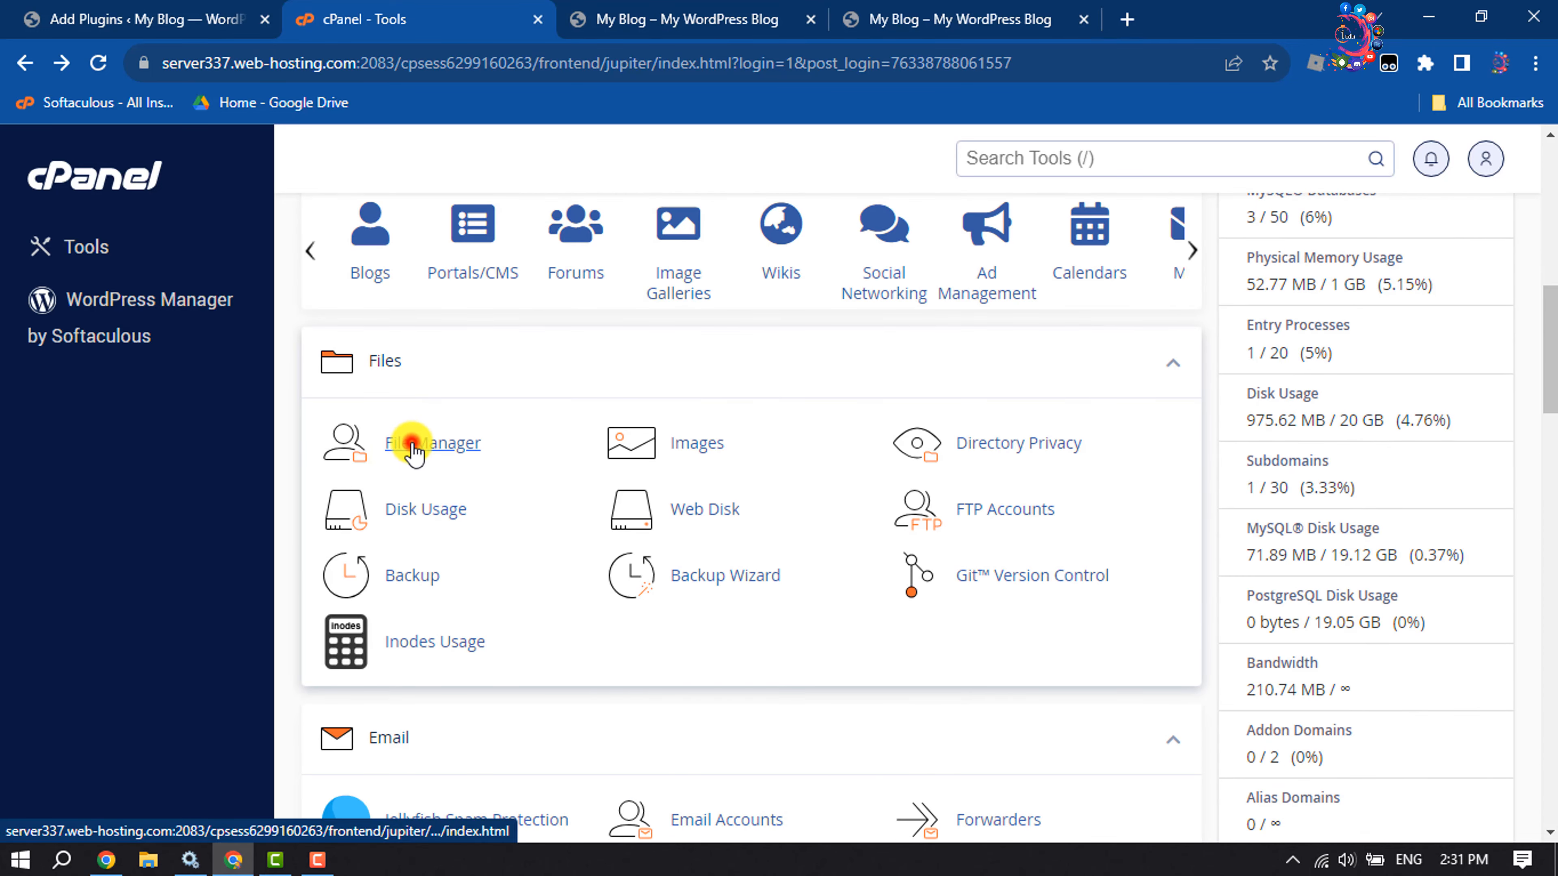
pyautogui.click(411, 445)
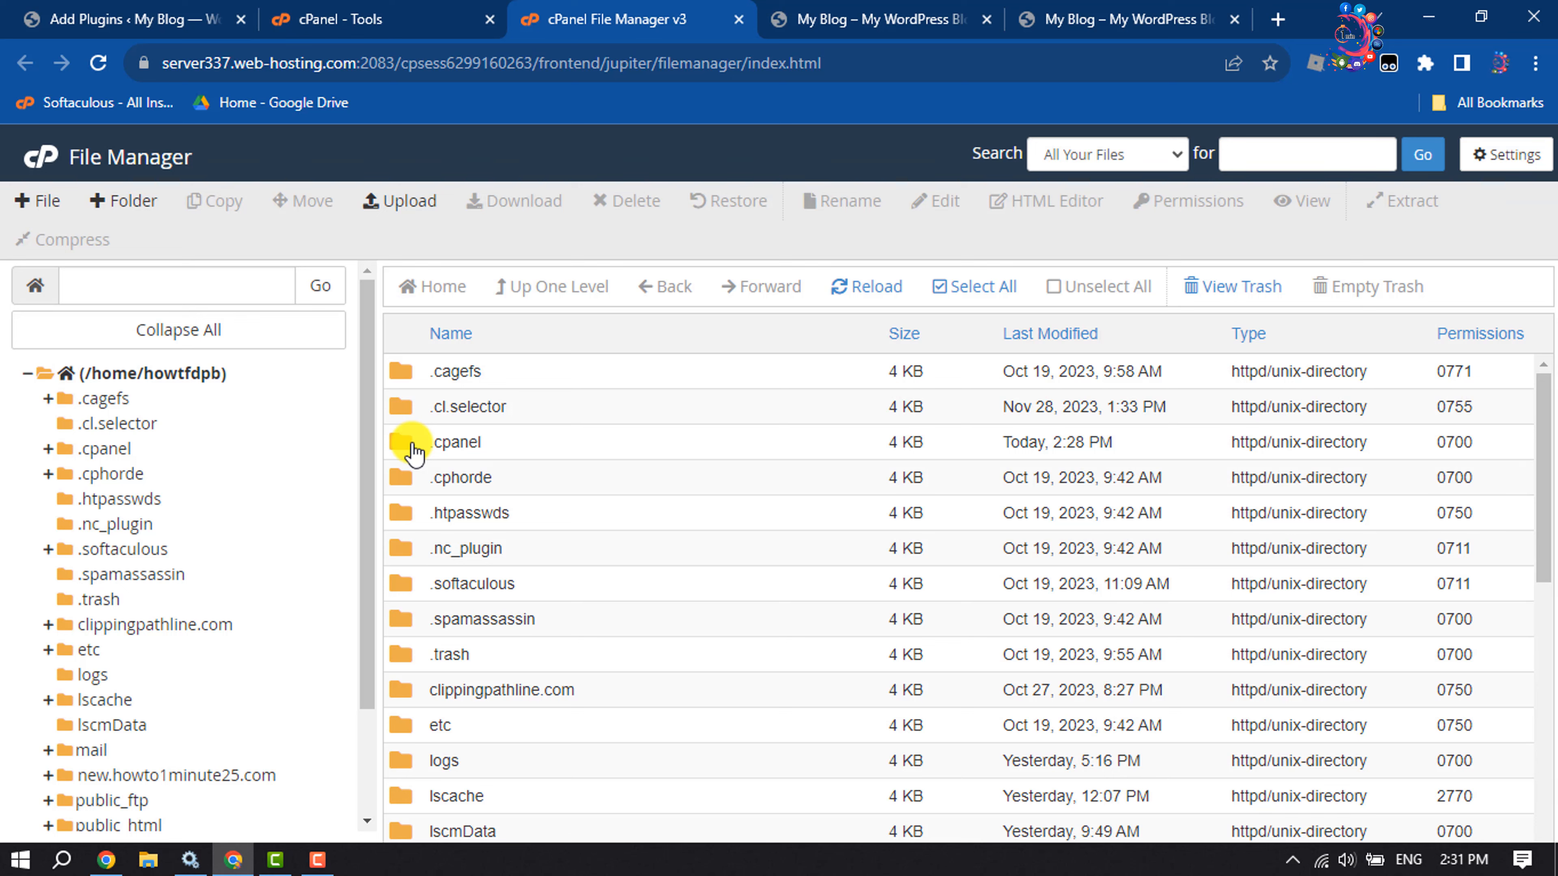
pyautogui.scroll(-7, 412, 444)
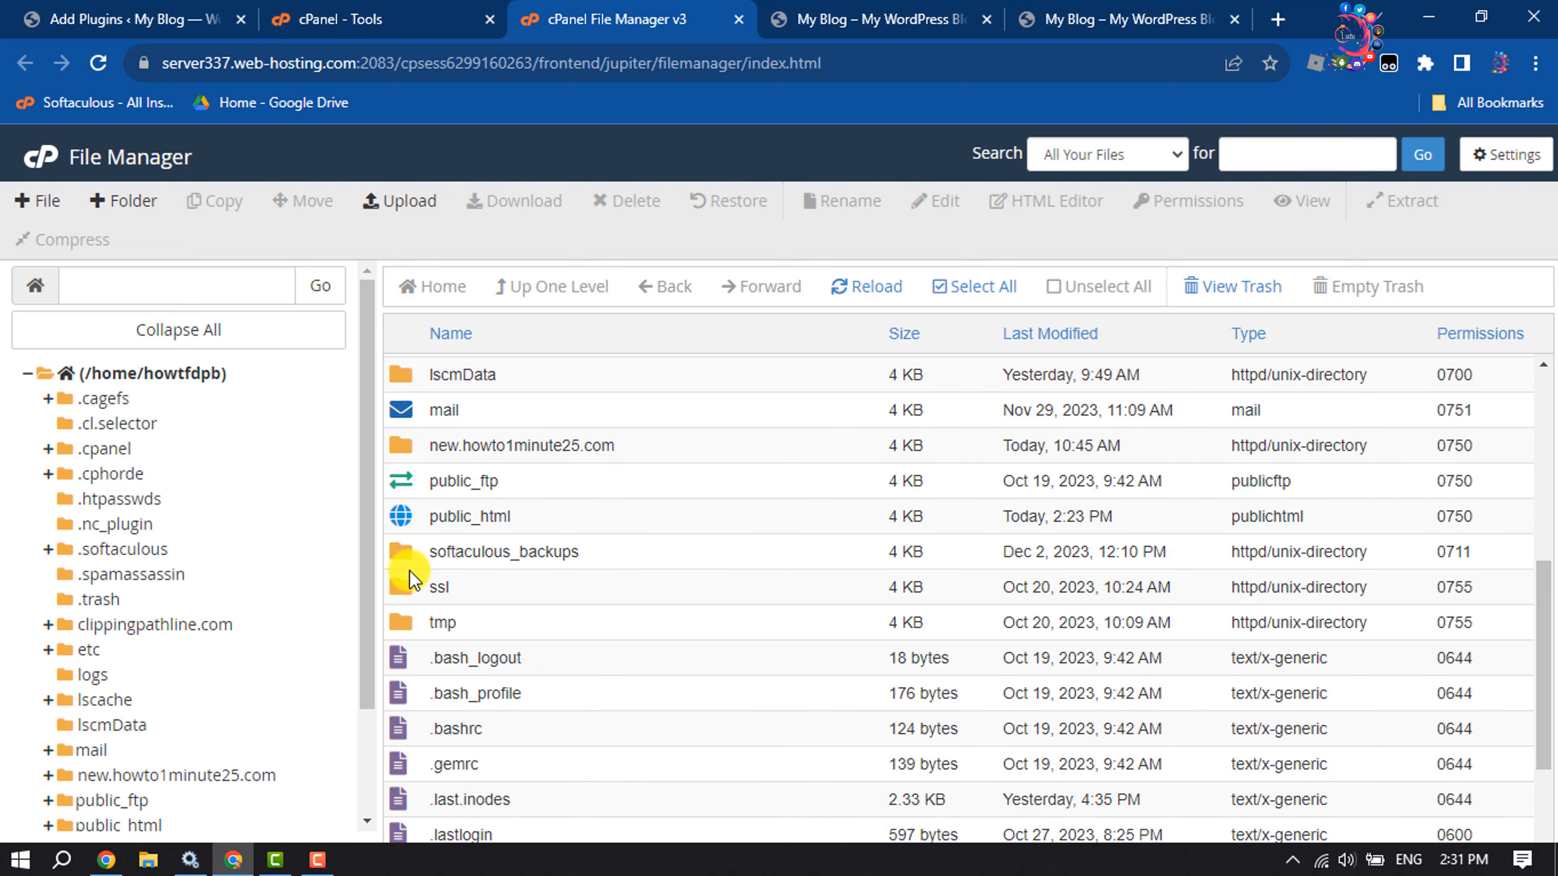
pyautogui.doubleClick(402, 520)
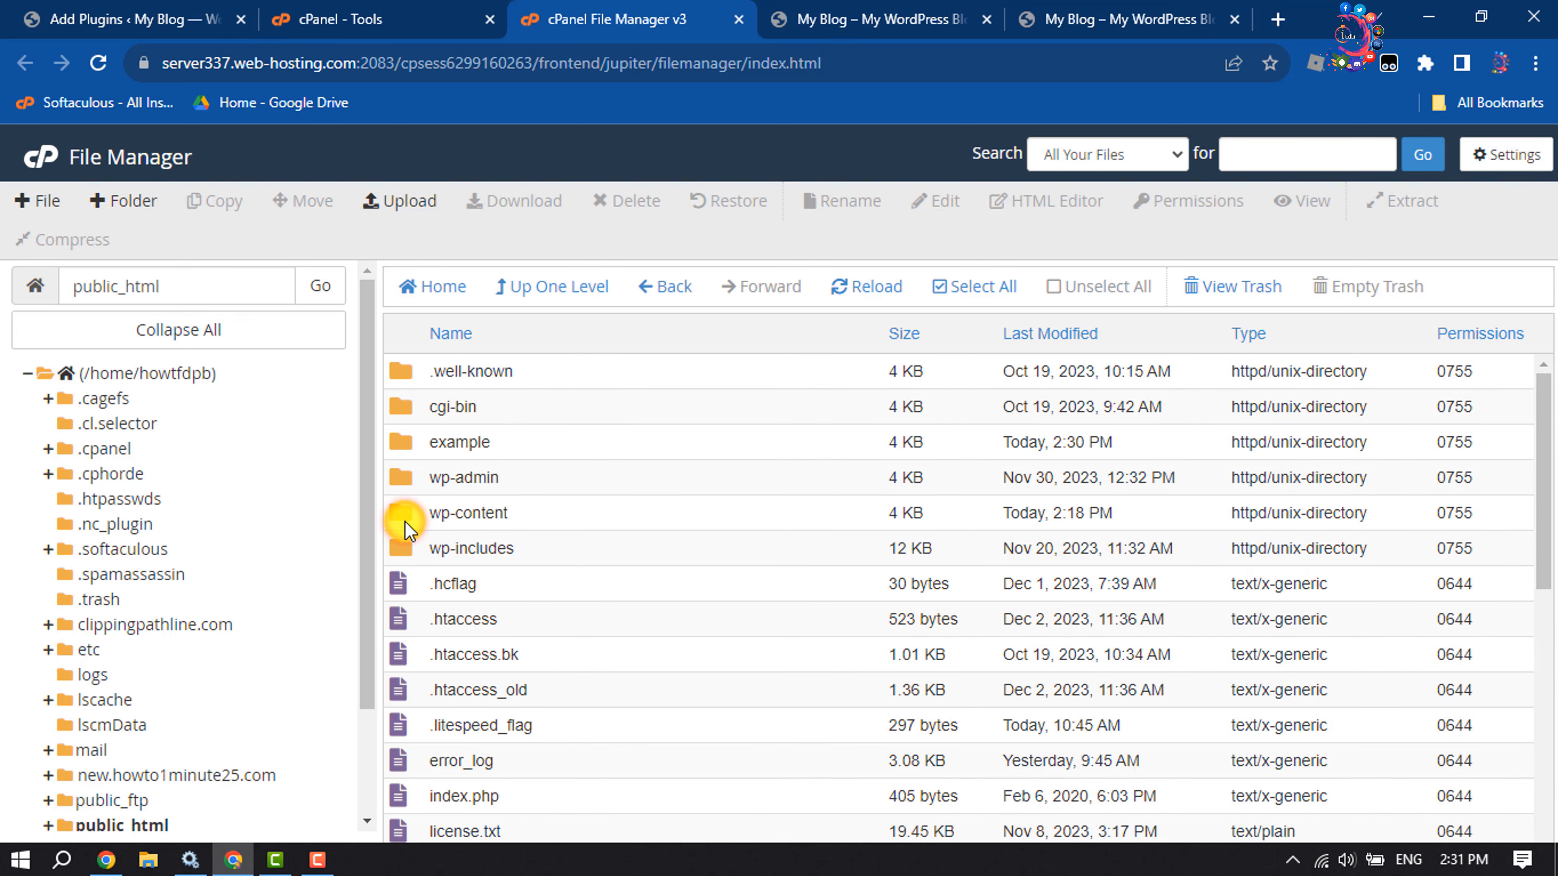
# Examine the contents of public_html and match the example folder to the subdirectory in the second site's web address.
pyautogui.scroll(-8, 446, 488)
pyautogui.scroll(8, 447, 487)
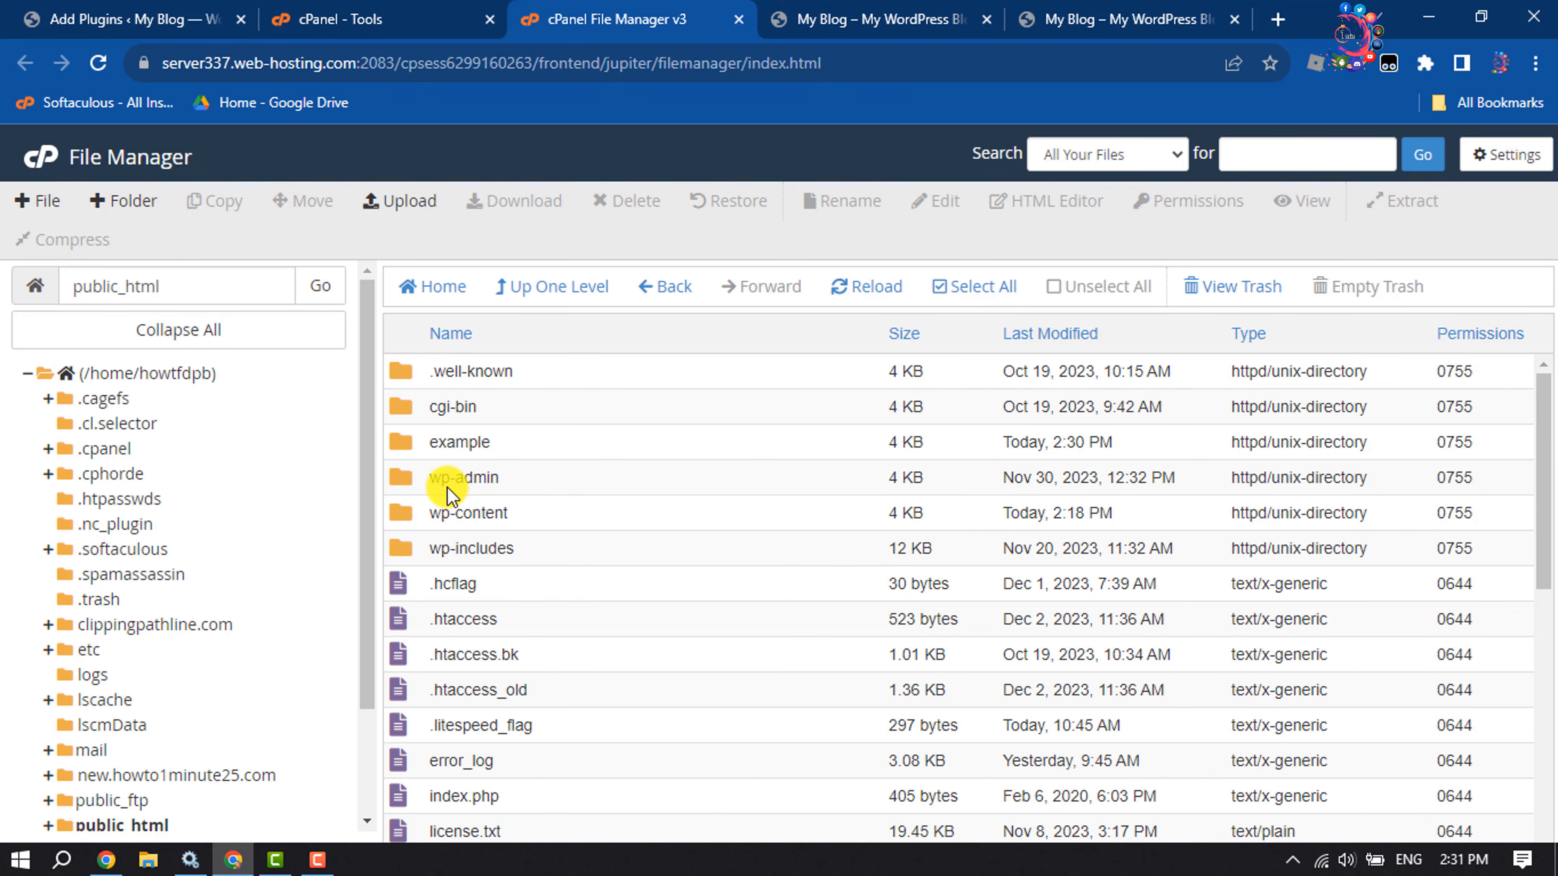
pyautogui.click(403, 444)
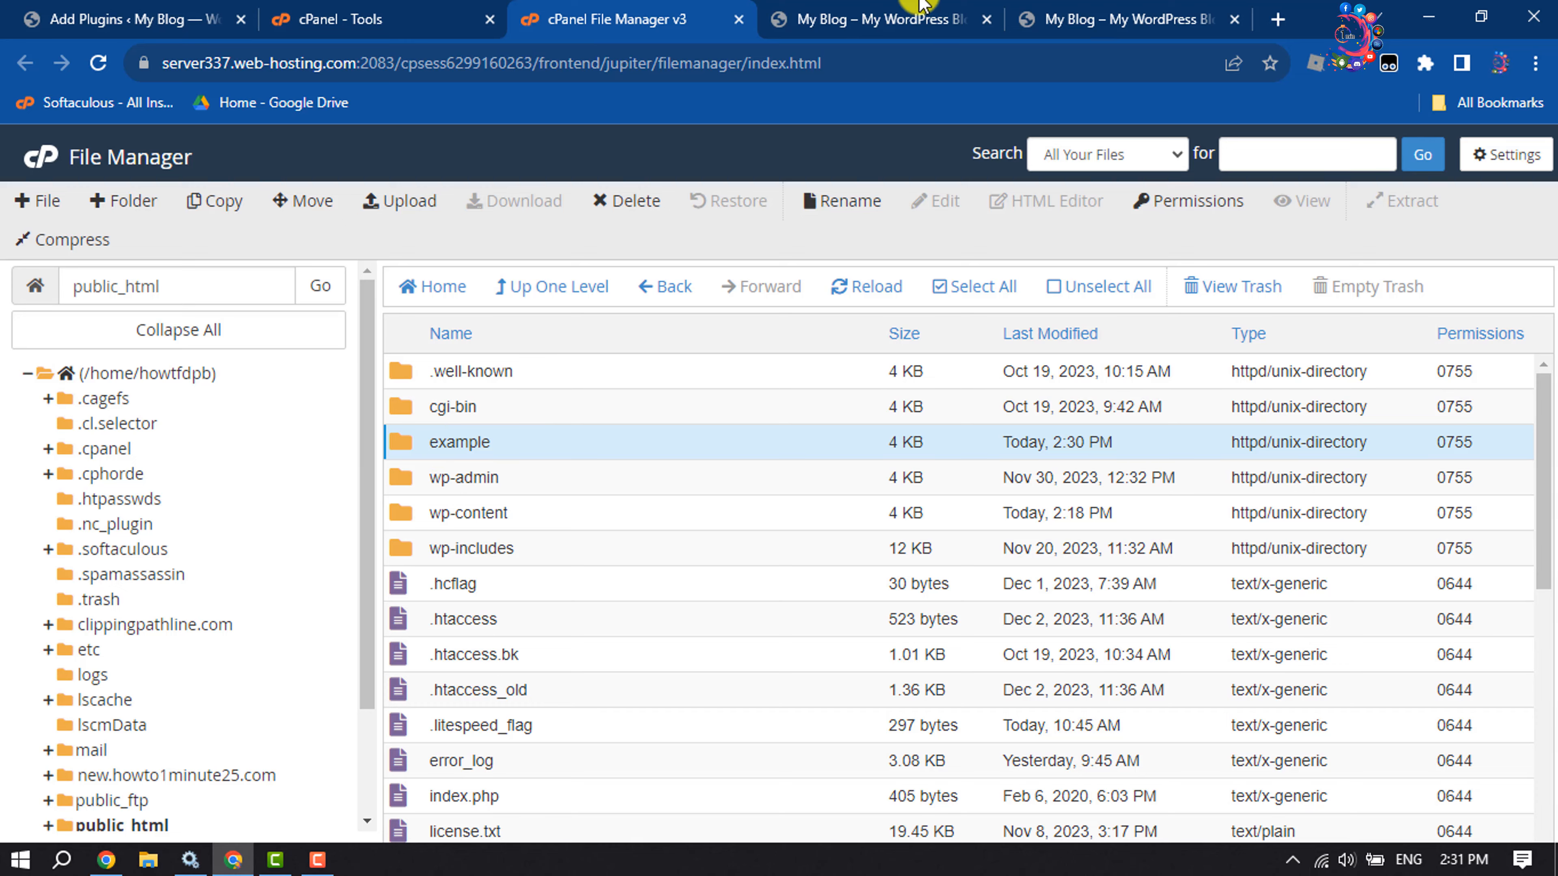
pyautogui.click(1101, 18)
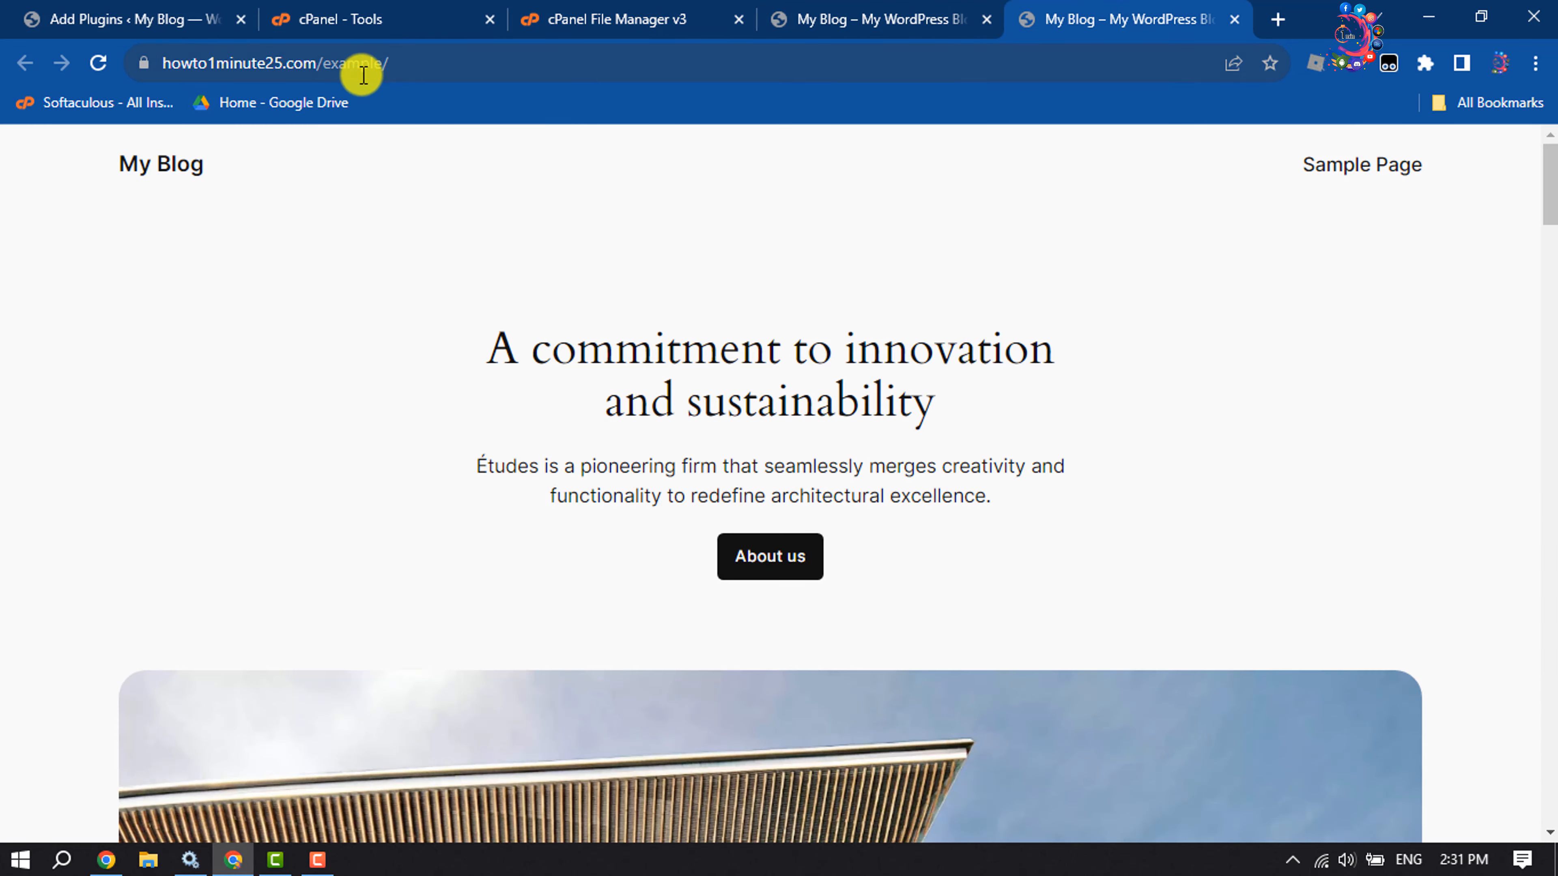
pyautogui.click(358, 63)
pyautogui.click(647, 16)
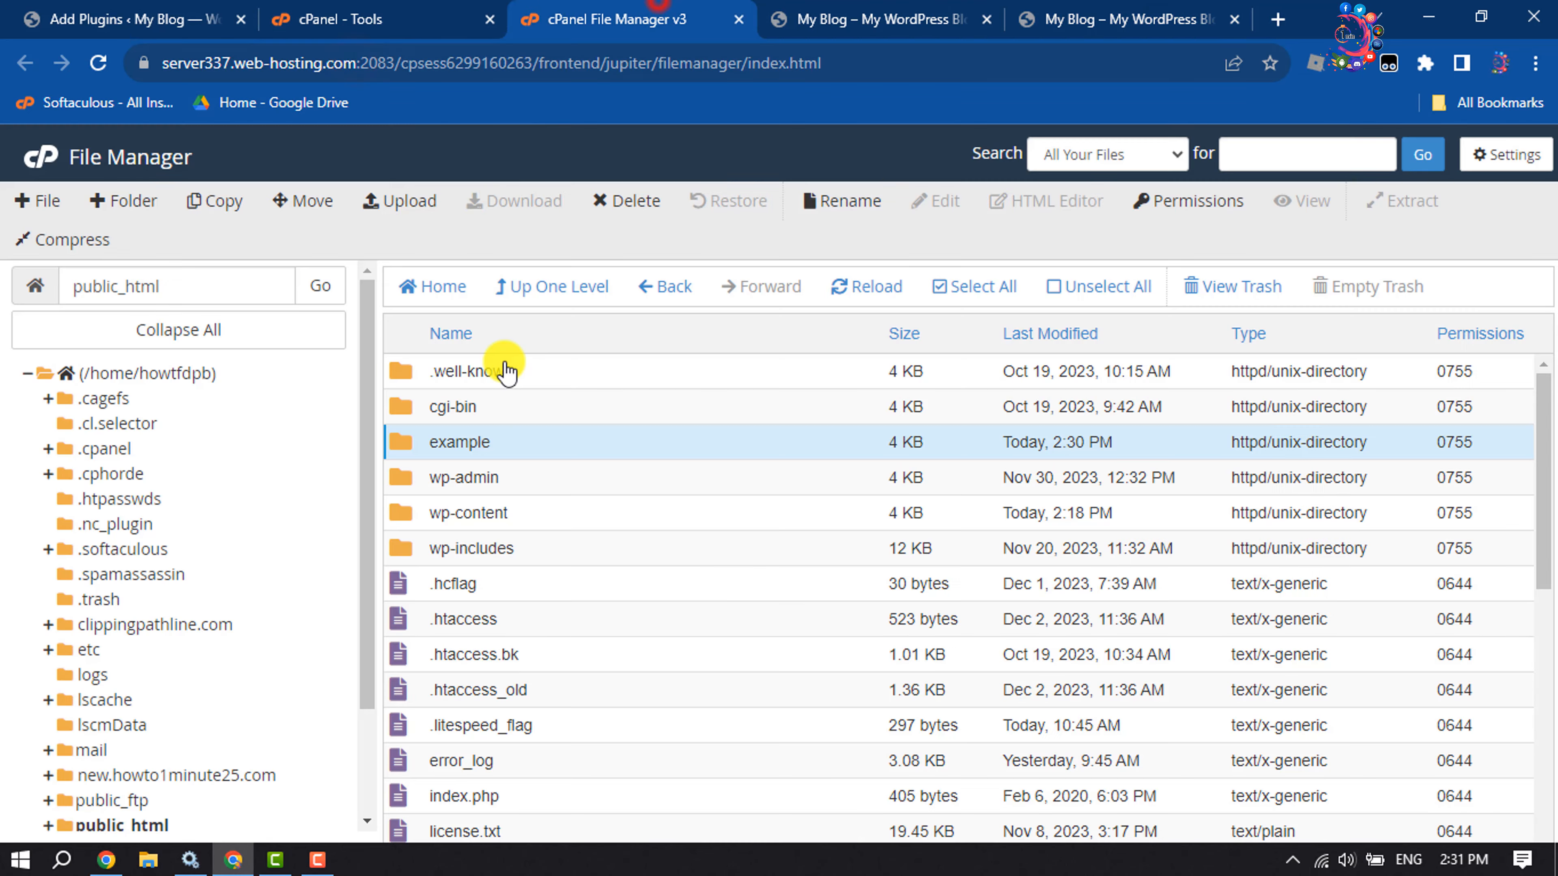
pyautogui.click(452, 441)
pyautogui.click(440, 489)
pyautogui.scroll(-5, 451, 554)
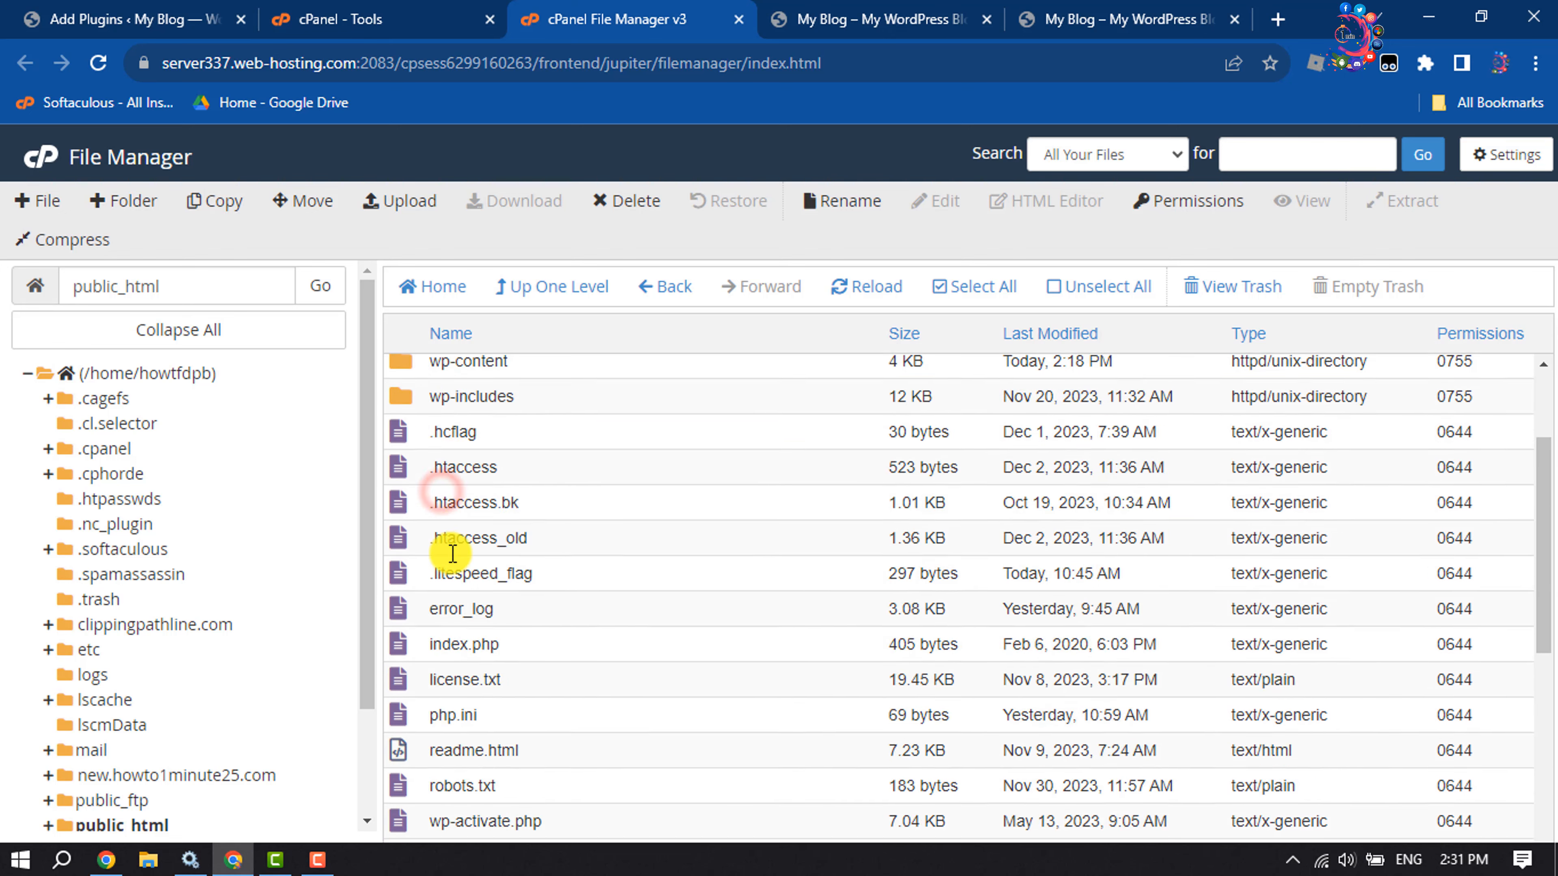
pyautogui.scroll(5, 451, 554)
pyautogui.scroll(-10, 452, 554)
pyautogui.scroll(10, 452, 554)
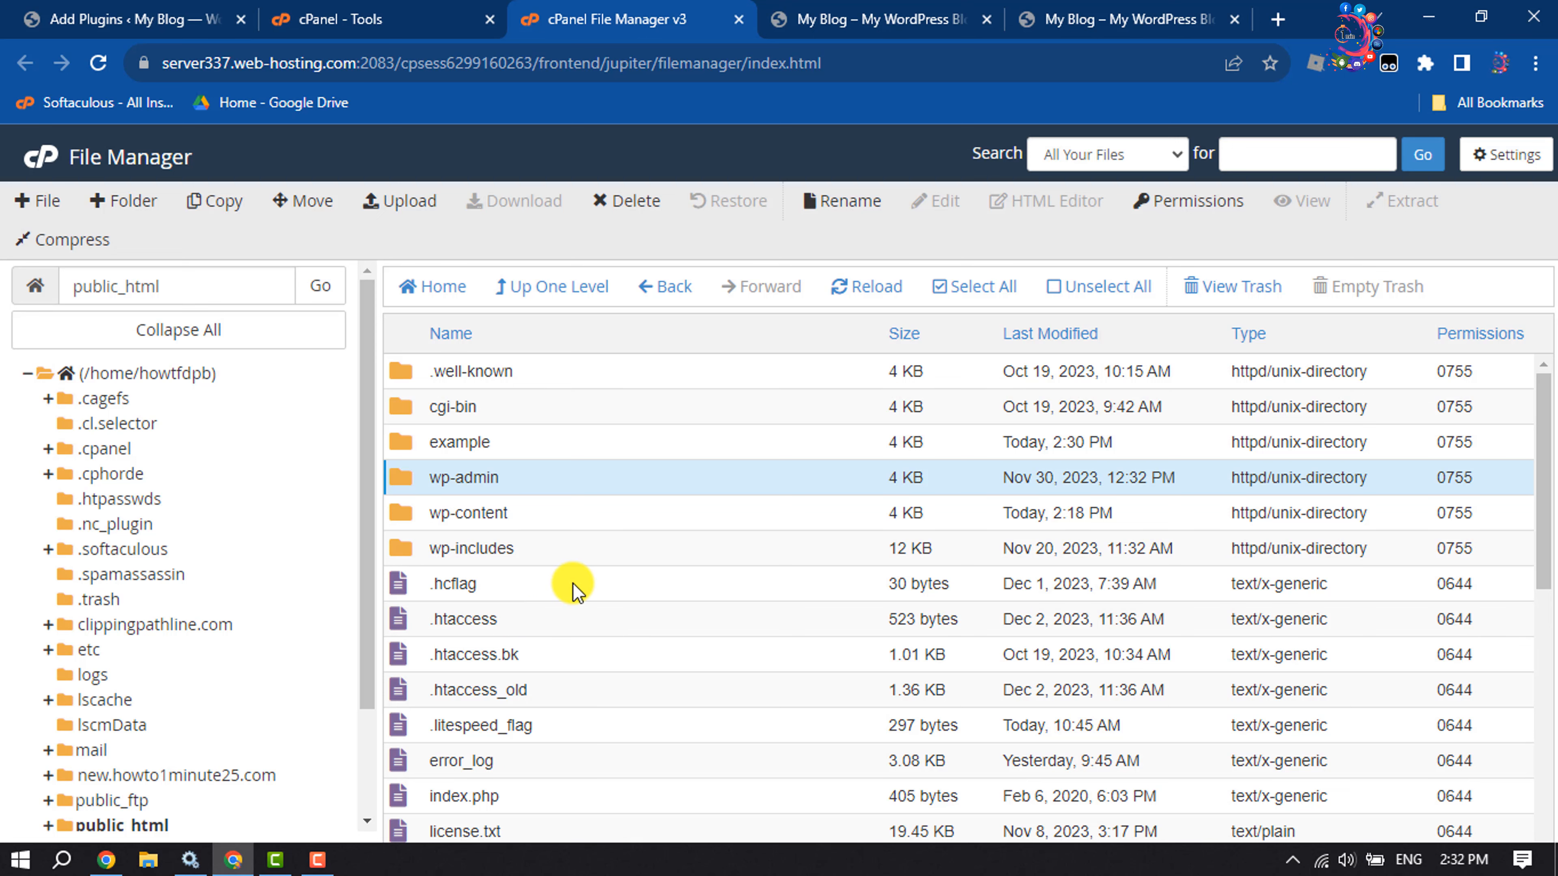
# Permanently delete everything in public_html except the example folder, skipping the trash.
pyautogui.click(992, 286)
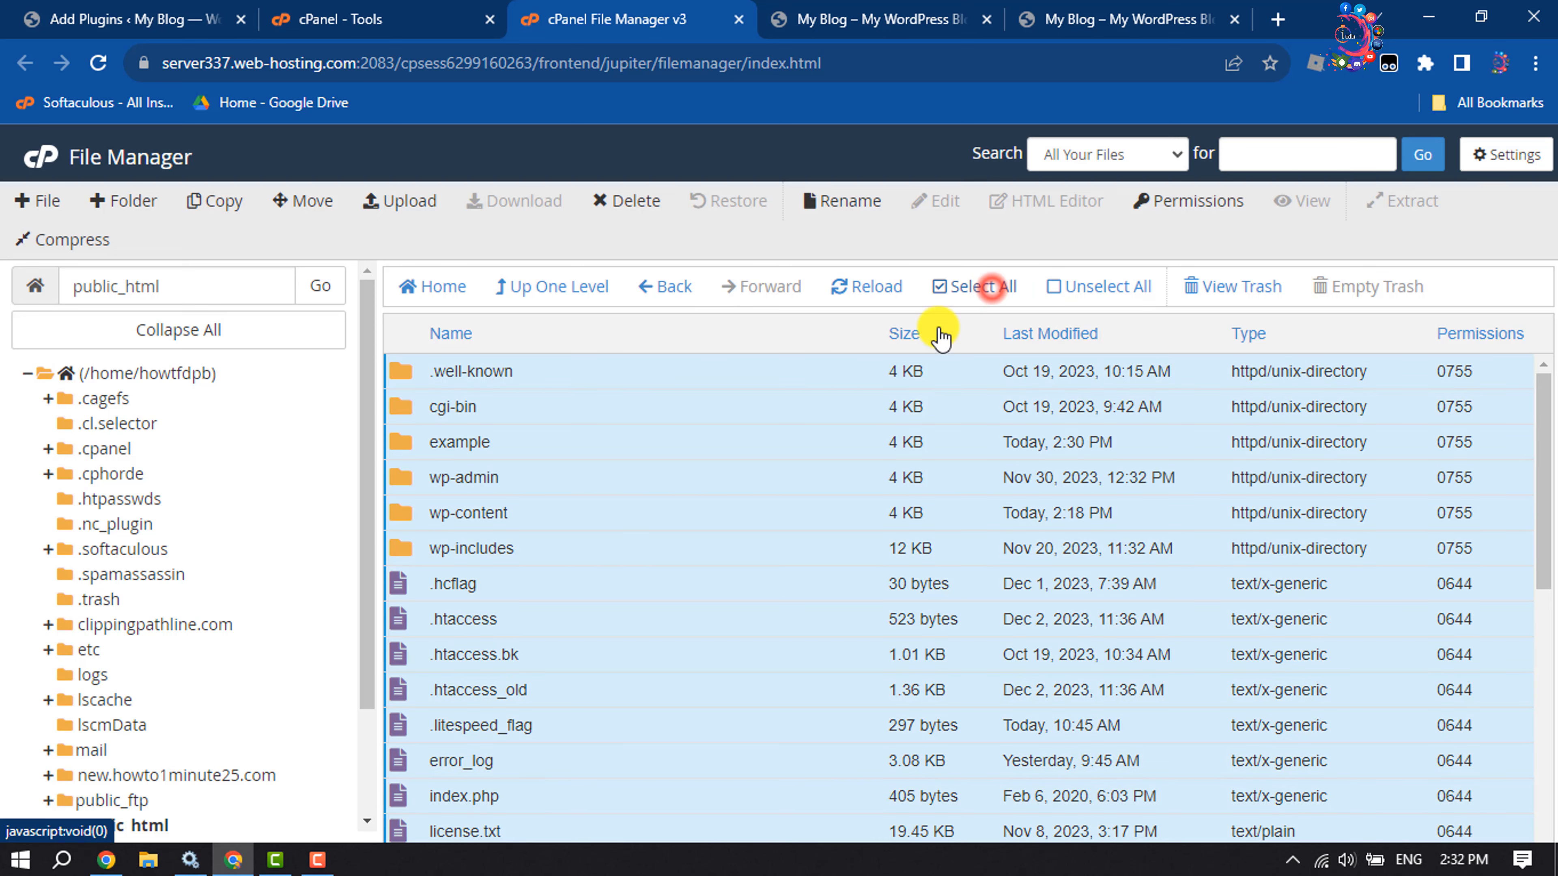
pyautogui.click(402, 443)
pyautogui.click(969, 287)
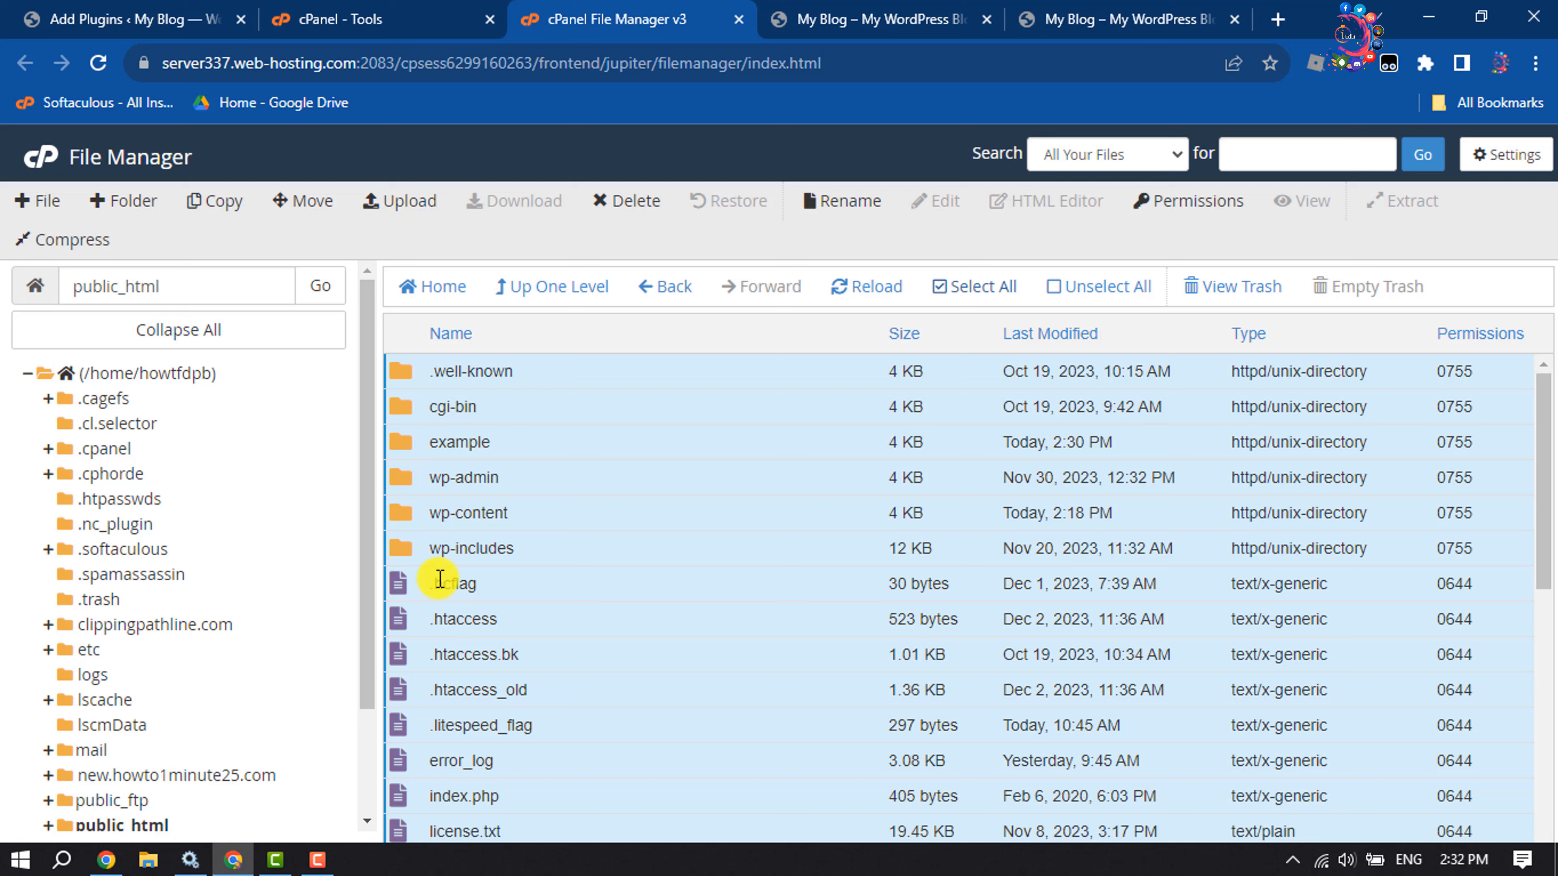
pyautogui.keyDown('ctrl'); pyautogui.click(406, 449); pyautogui.keyUp('ctrl')
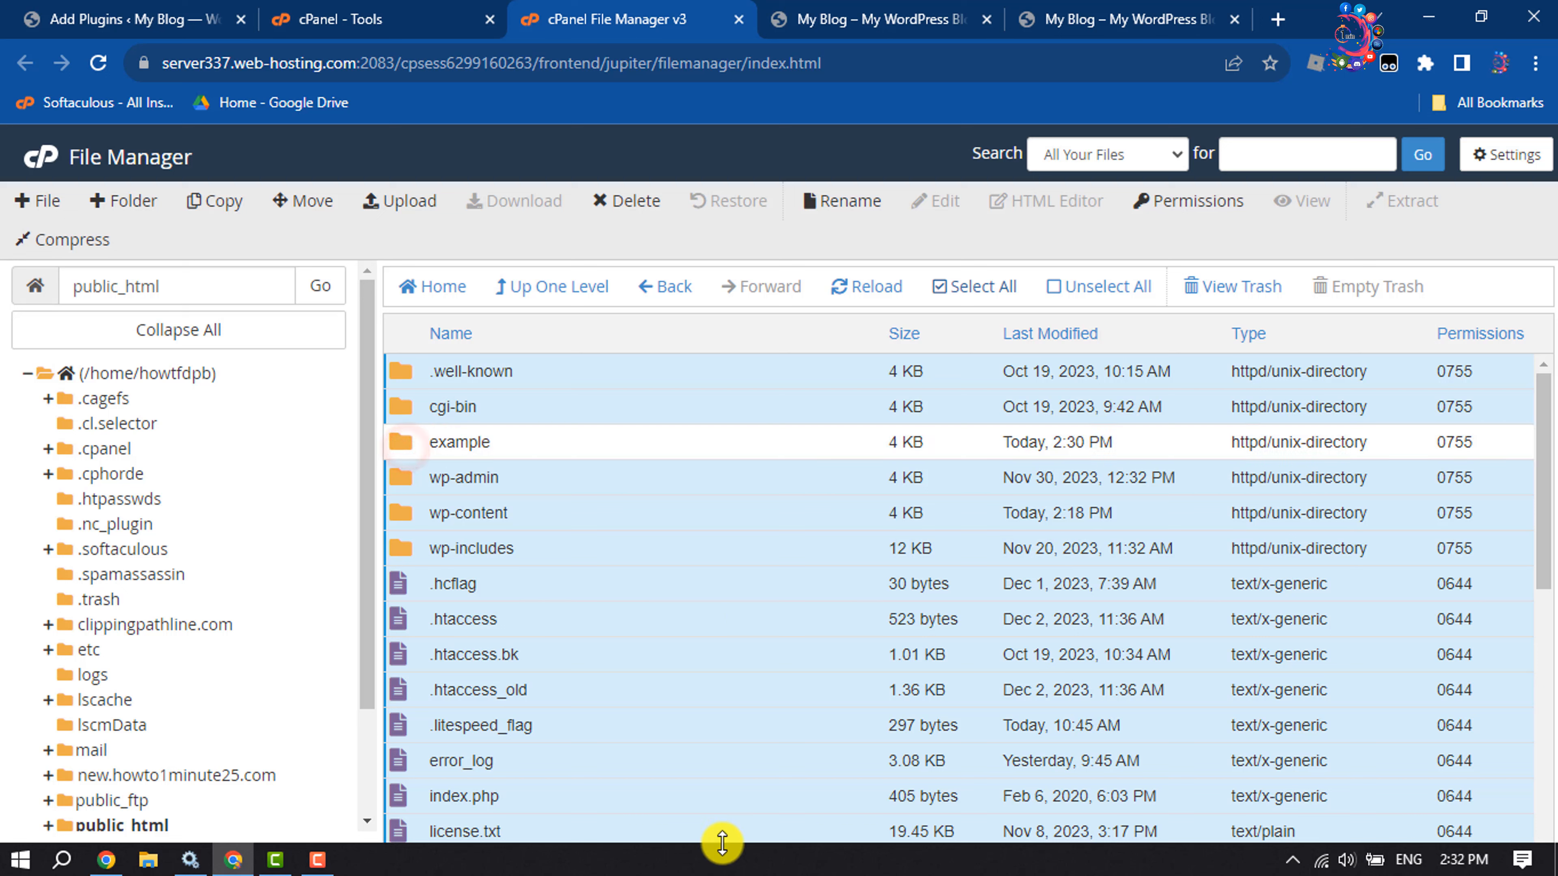
pyautogui.click(633, 206)
pyautogui.click(543, 593)
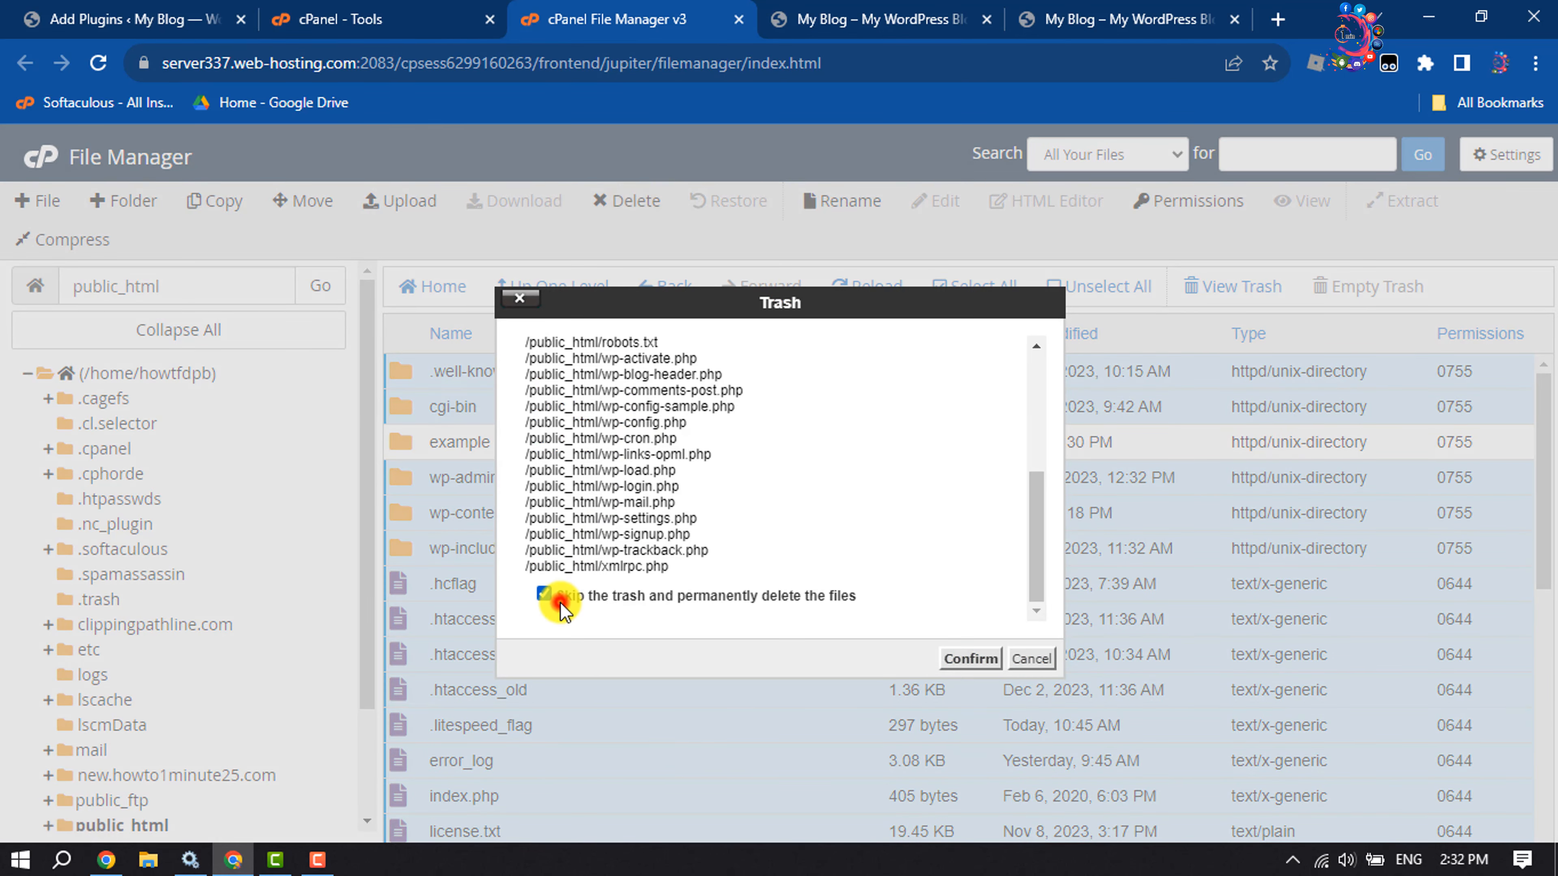
pyautogui.click(961, 667)
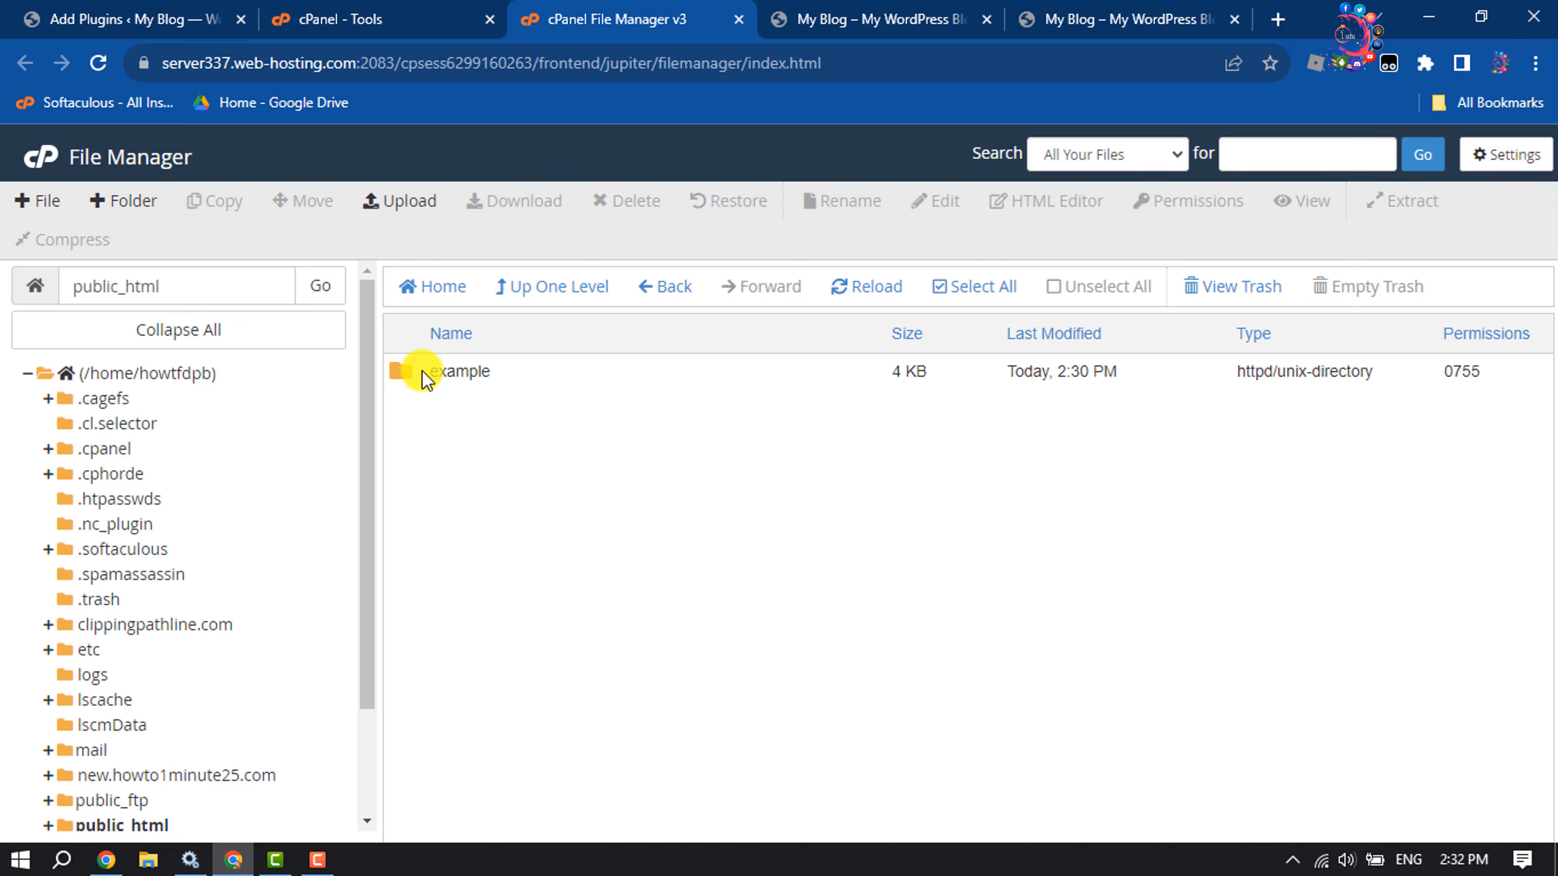
# Move all files and folders from the example folder to /public_html/.
pyautogui.click(404, 386)
pyautogui.doubleClick(405, 385)
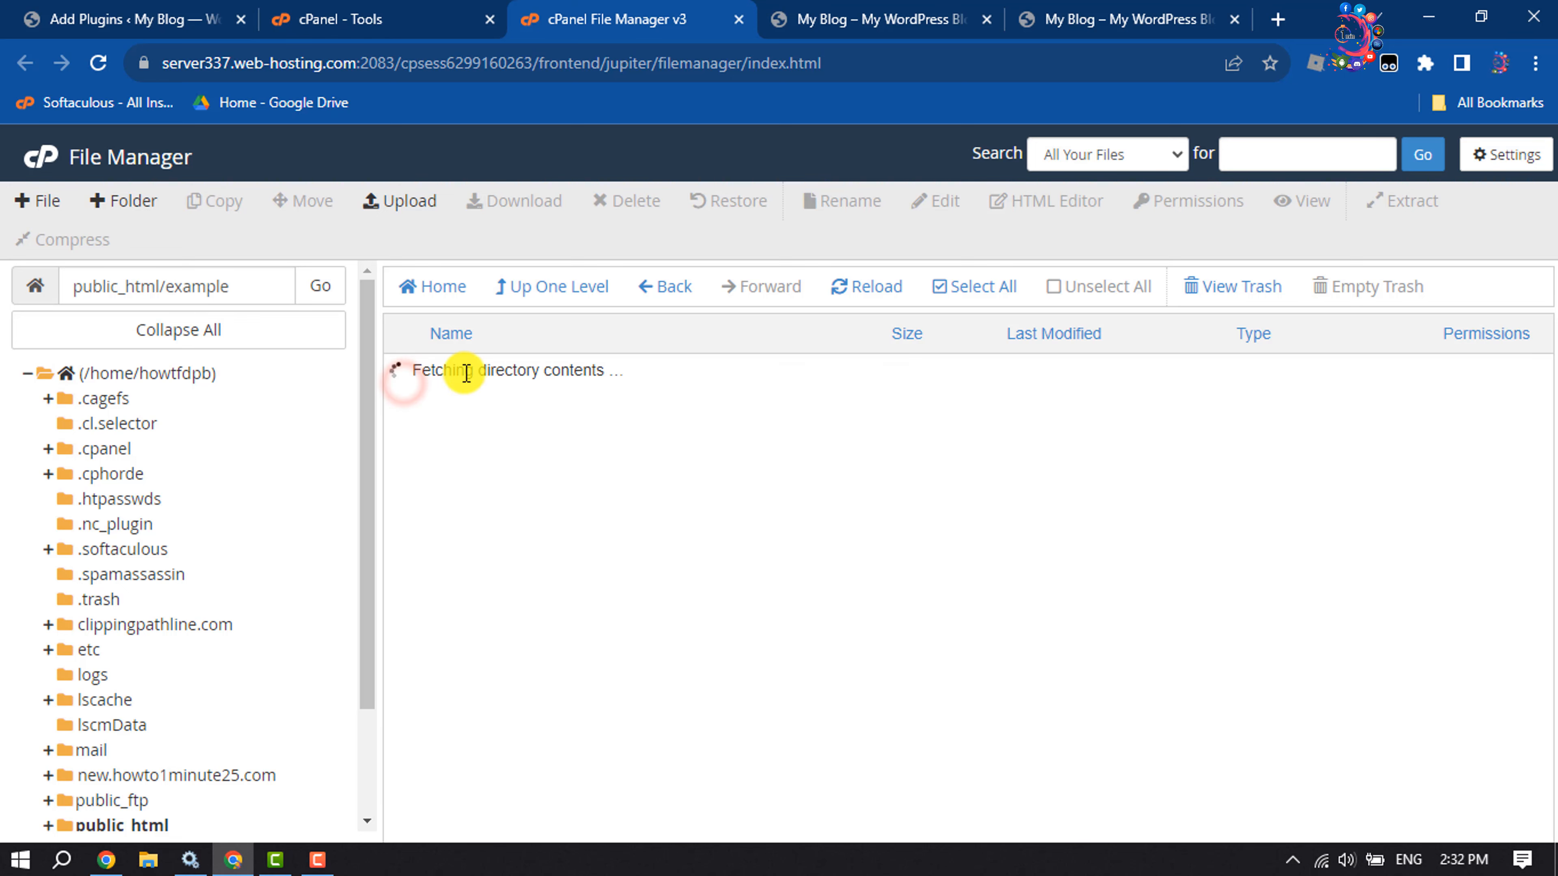
pyautogui.click(975, 290)
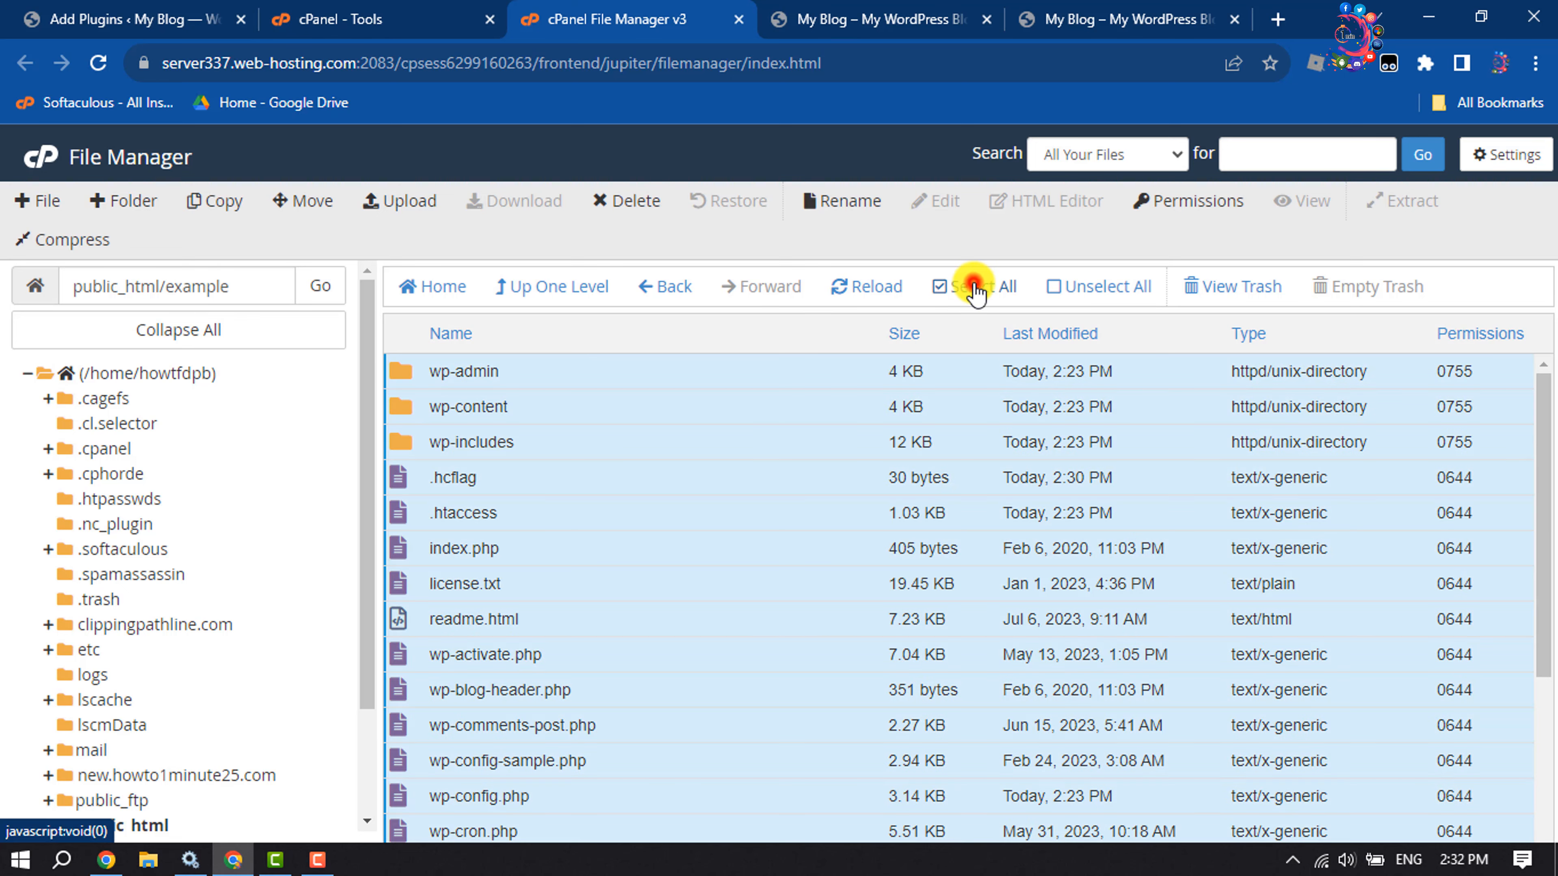
pyautogui.click(320, 207)
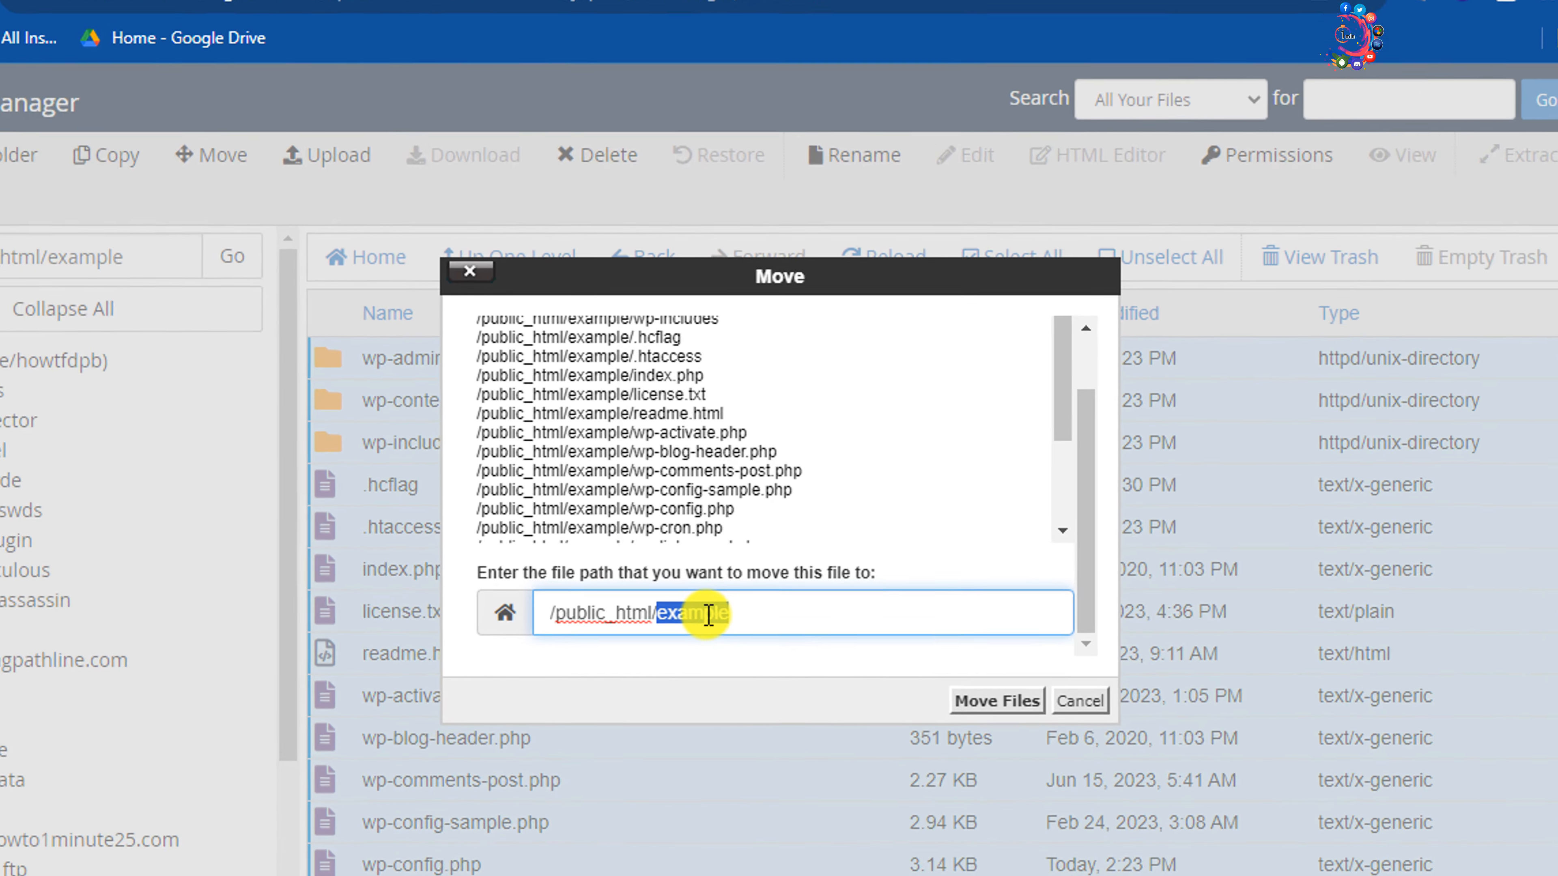
pyautogui.press('BackSpace')
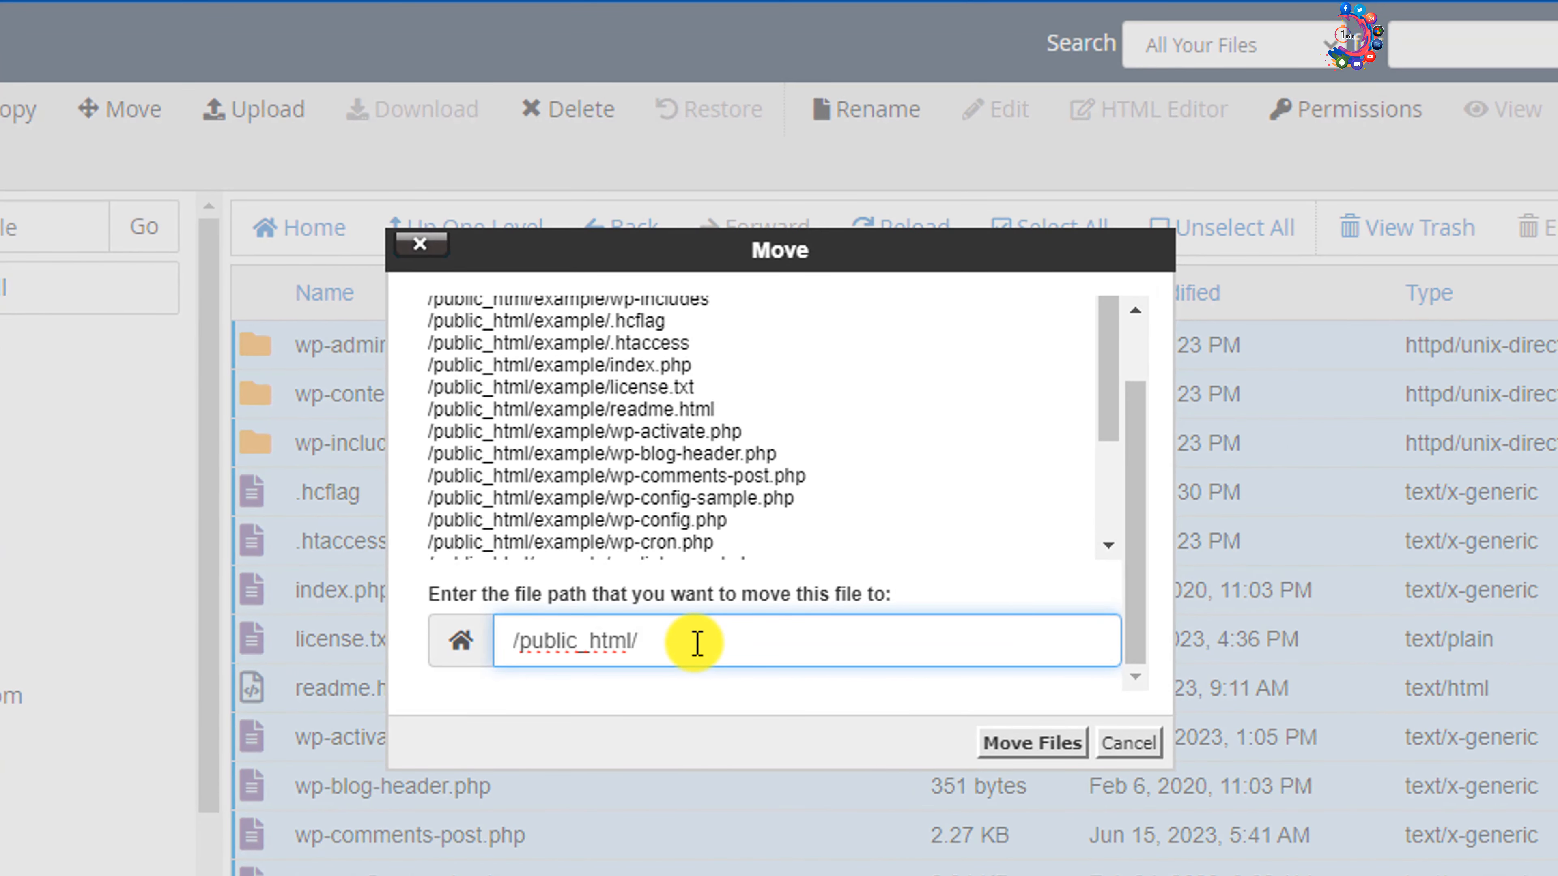
pyautogui.click(1021, 742)
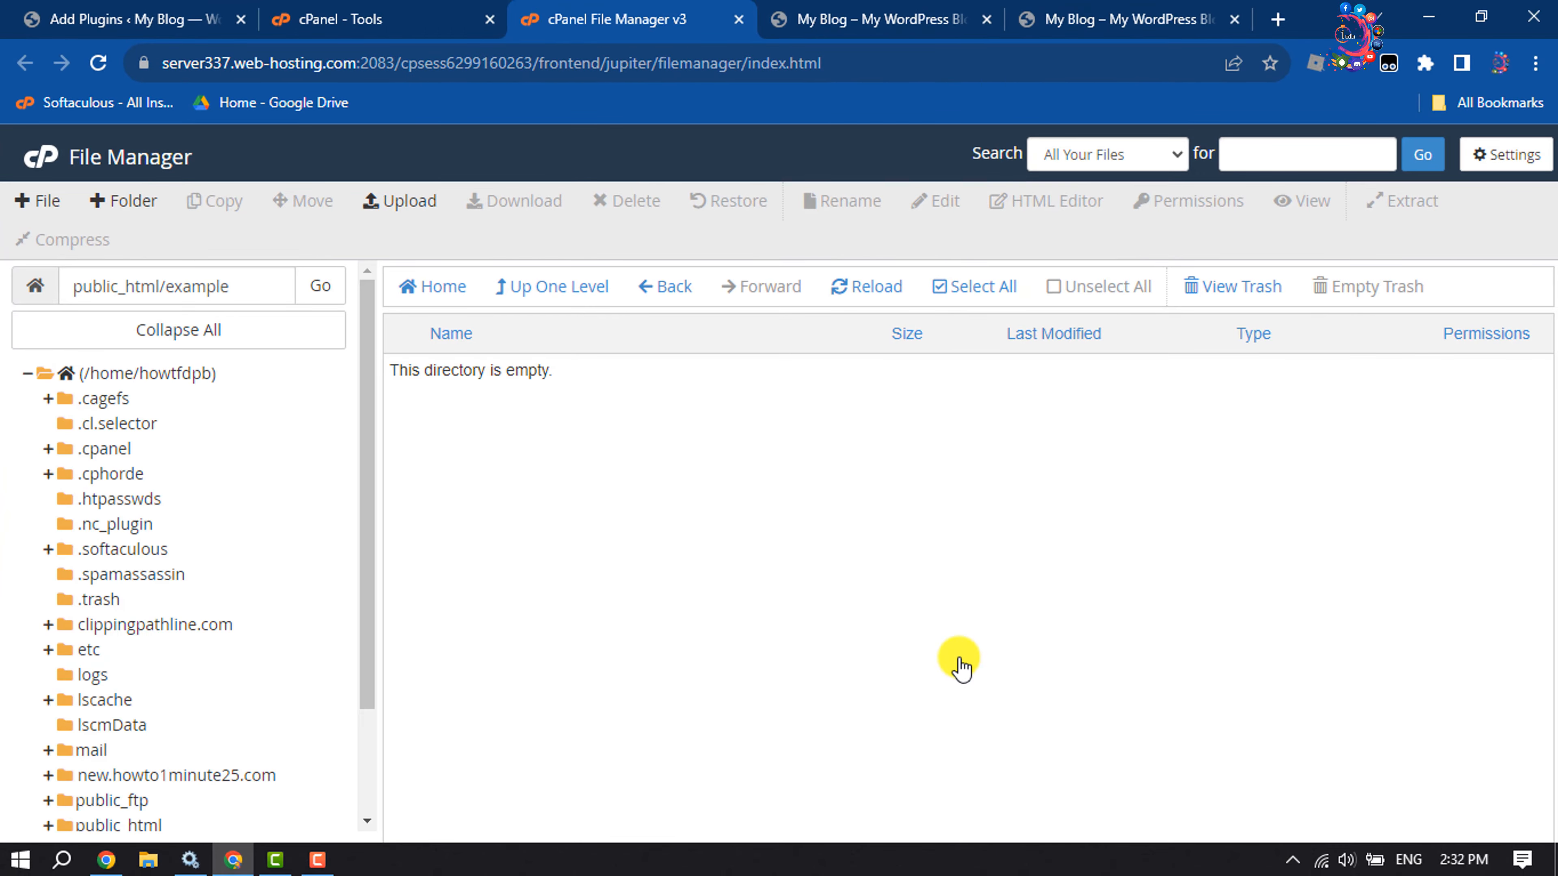
# Return to the public_html folder and review the WordPress files and folders moved into it.
pyautogui.click(667, 288)
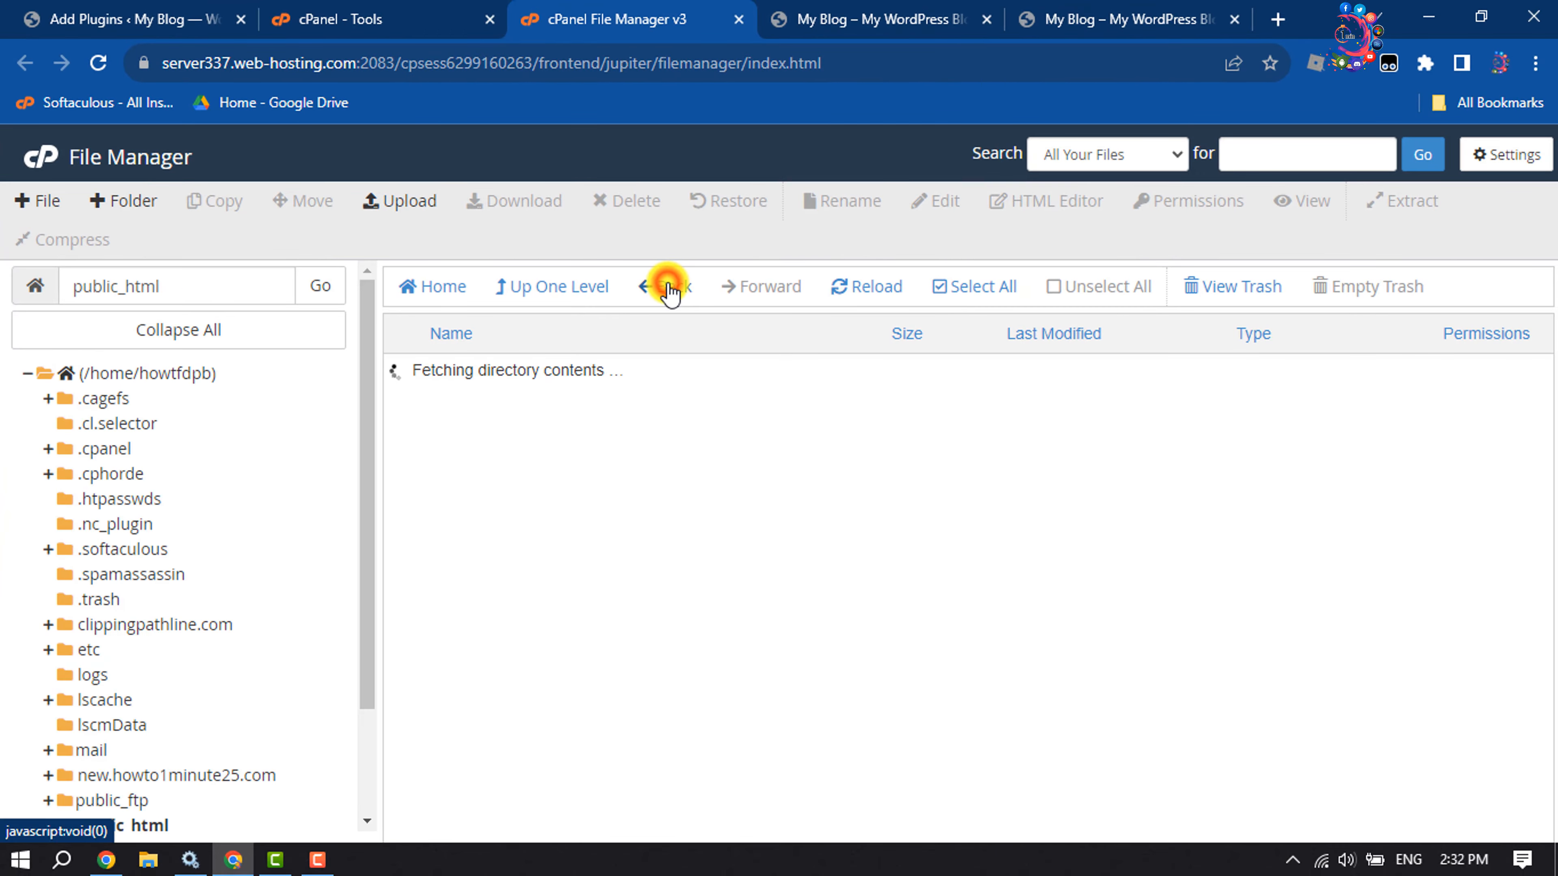
pyautogui.click(668, 288)
pyautogui.scroll(-10, 567, 511)
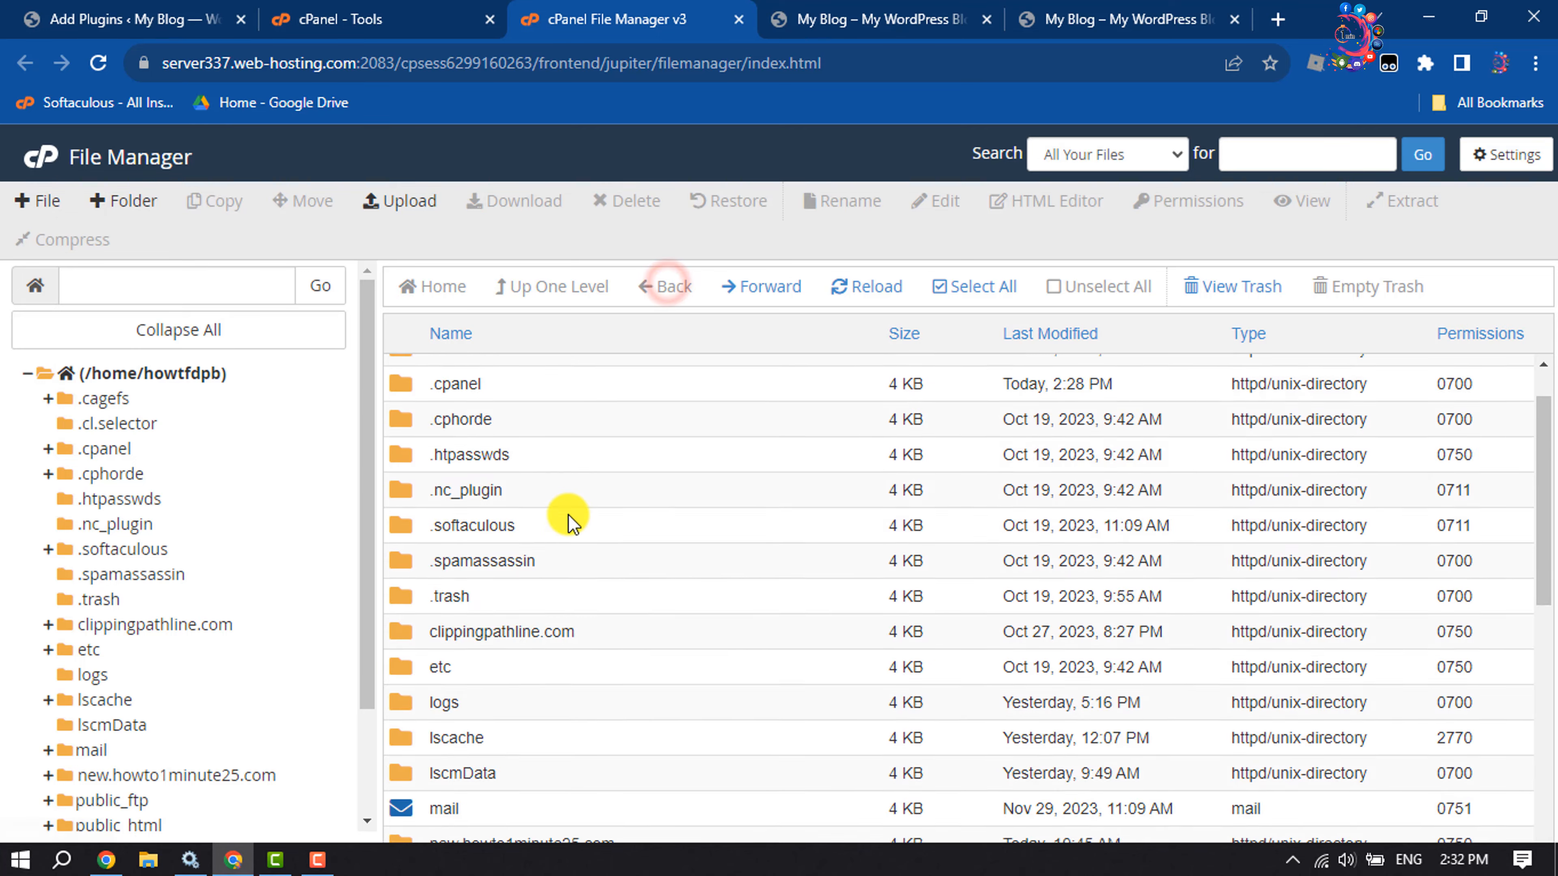
pyautogui.scroll(5, 556, 522)
pyautogui.doubleClick(410, 694)
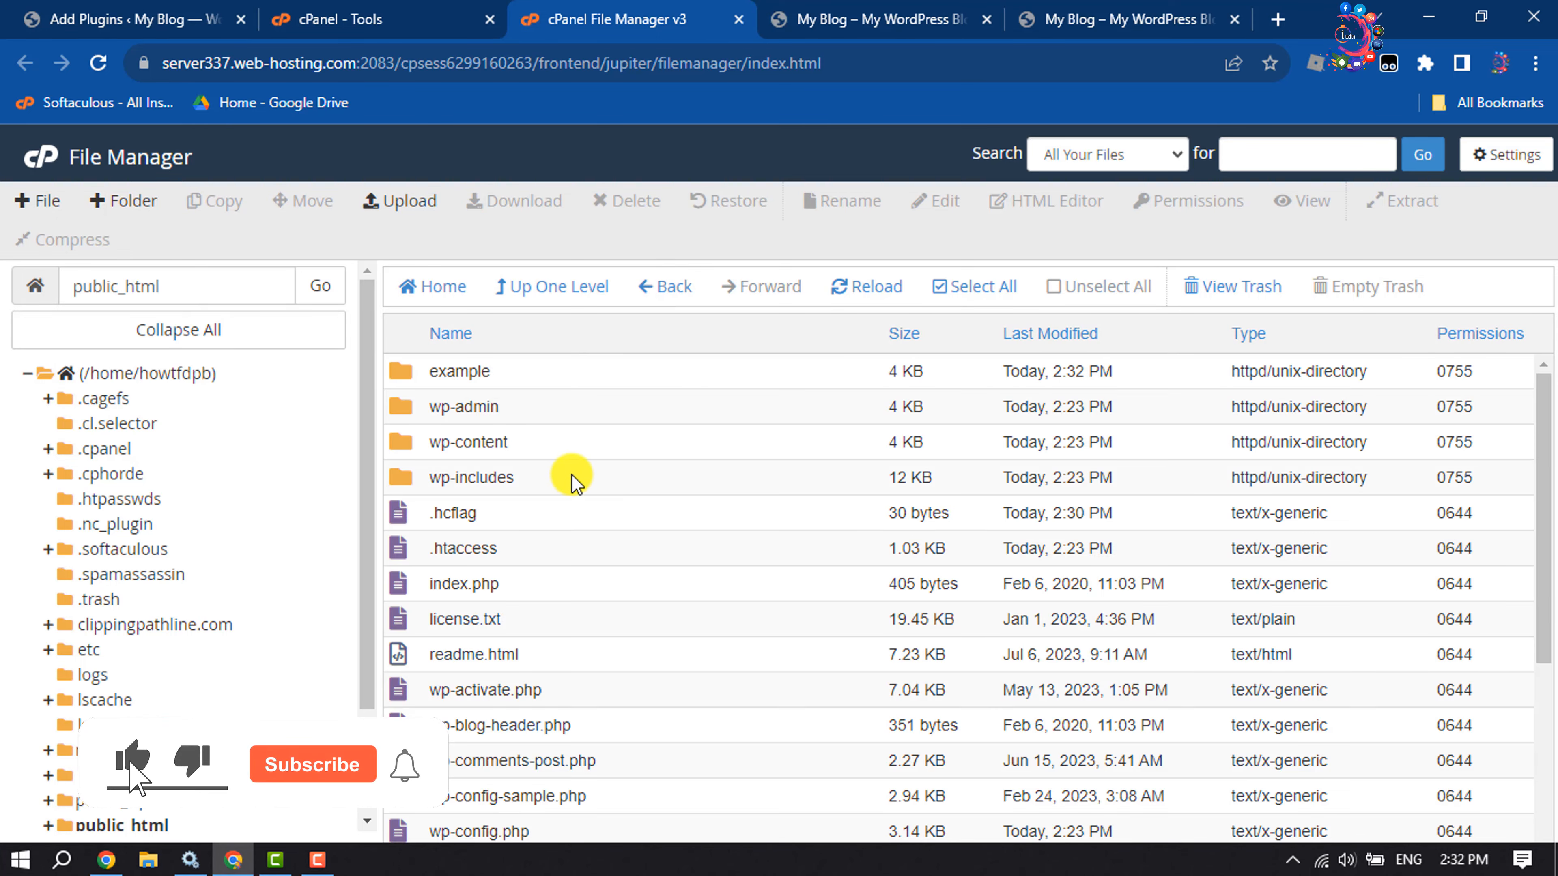
pyautogui.scroll(-6, 570, 479)
pyautogui.scroll(6, 570, 479)
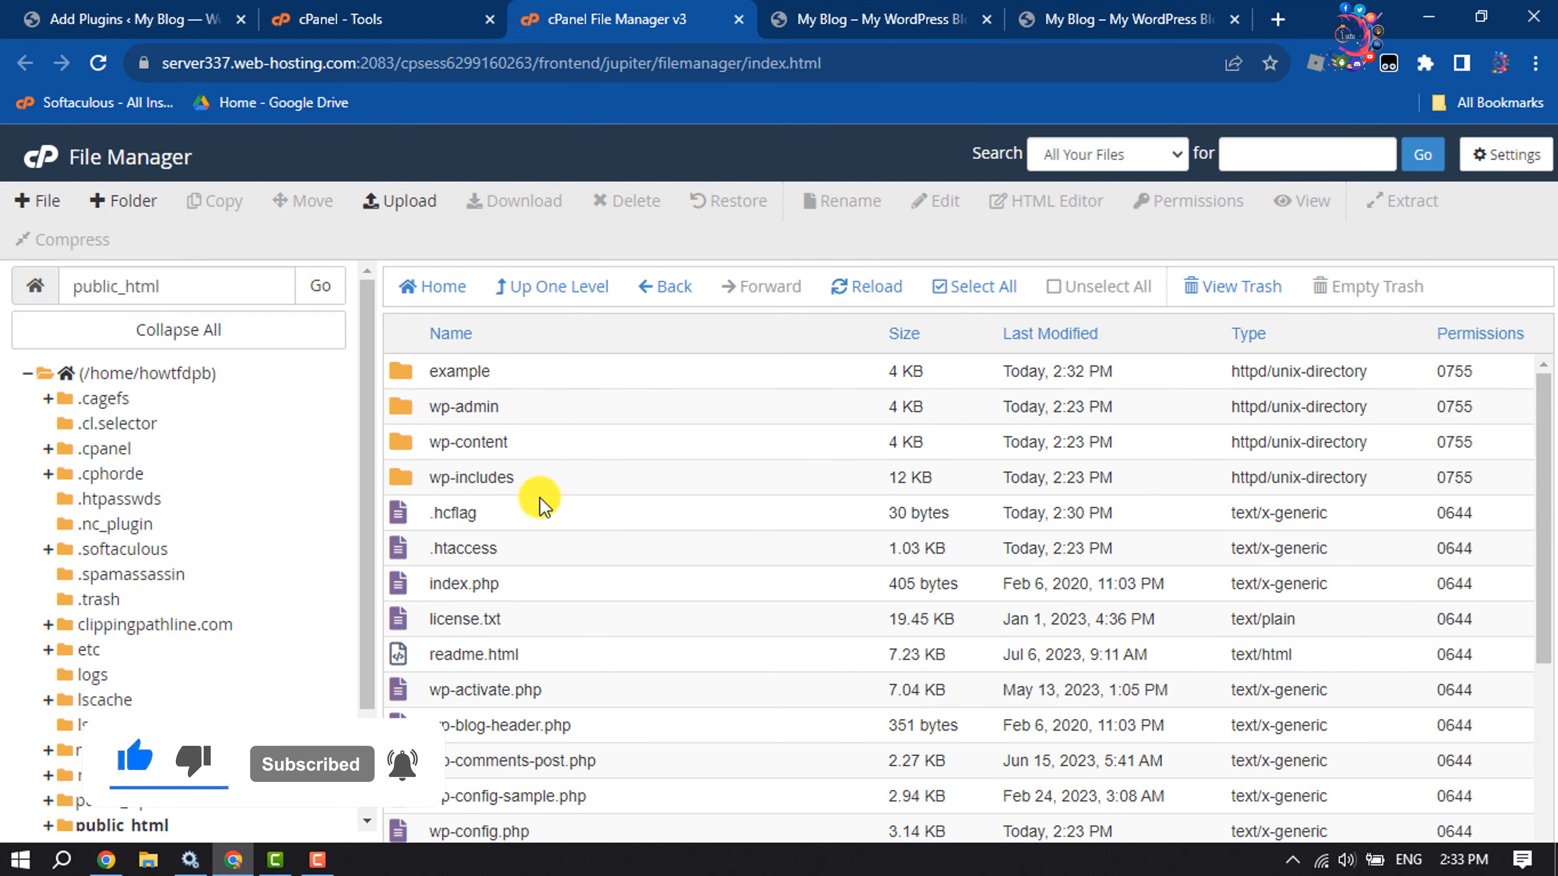
pyautogui.scroll(-5, 505, 432)
pyautogui.scroll(5, 505, 431)
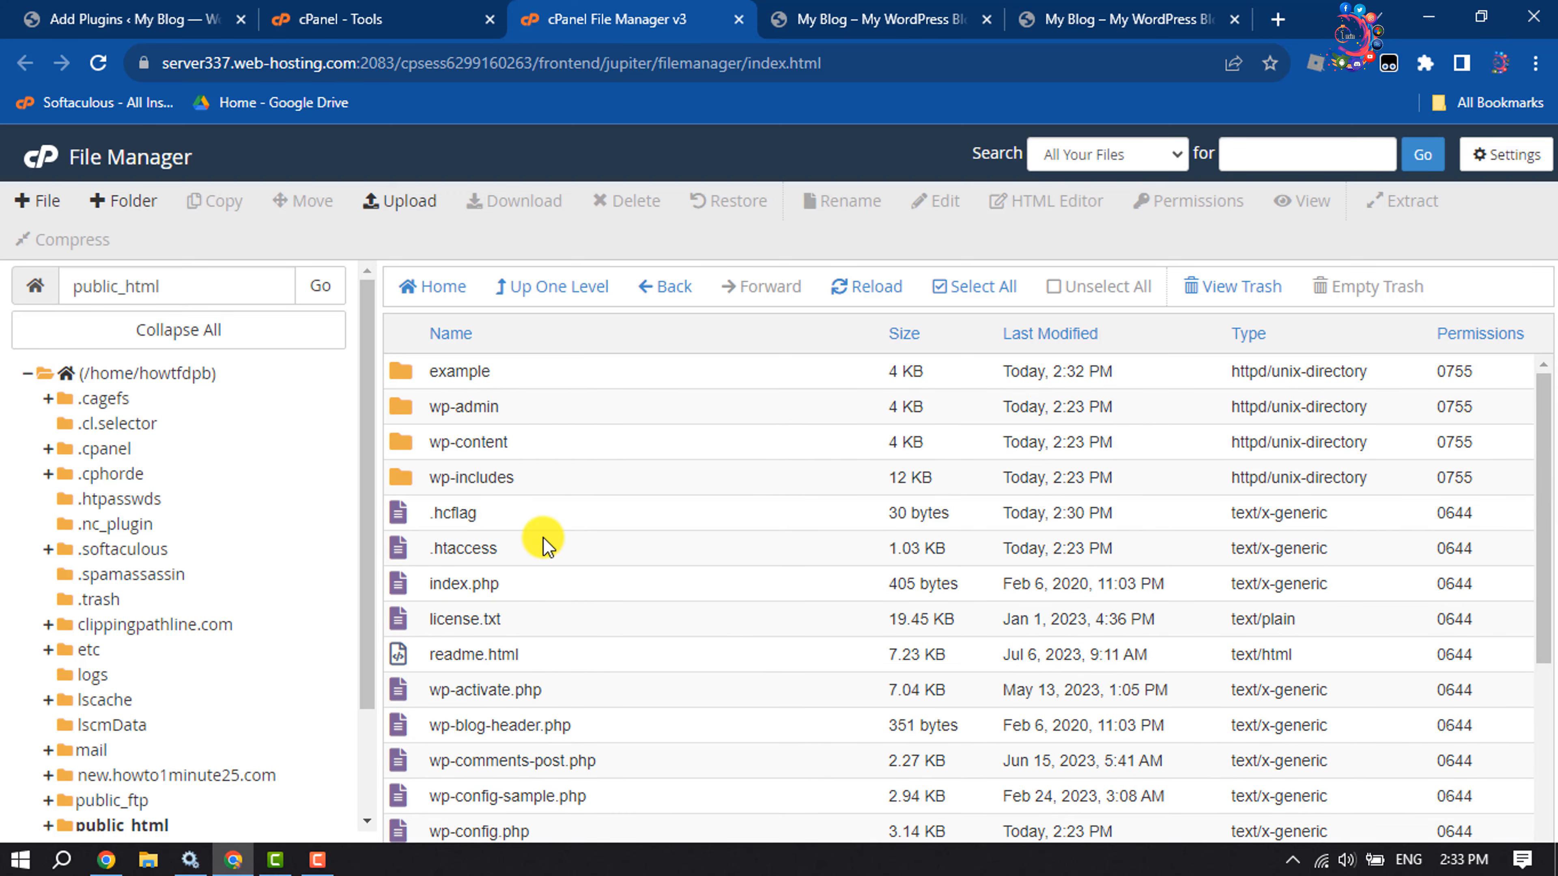
# Open wp-config.php from public_html in the file editor.
pyautogui.scroll(-4, 543, 546)
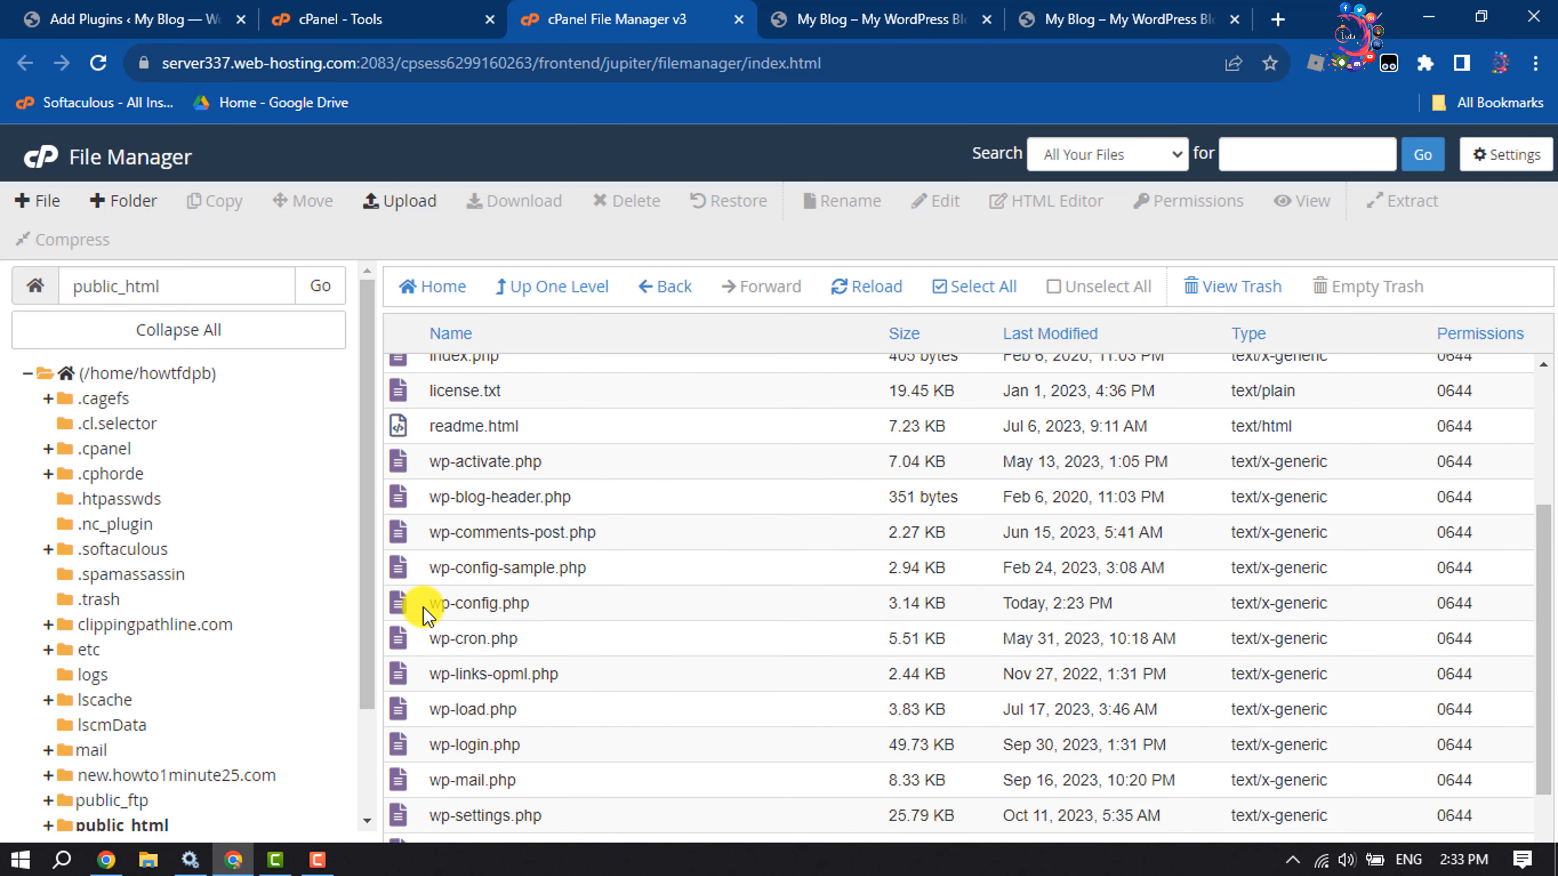
pyautogui.click(426, 610)
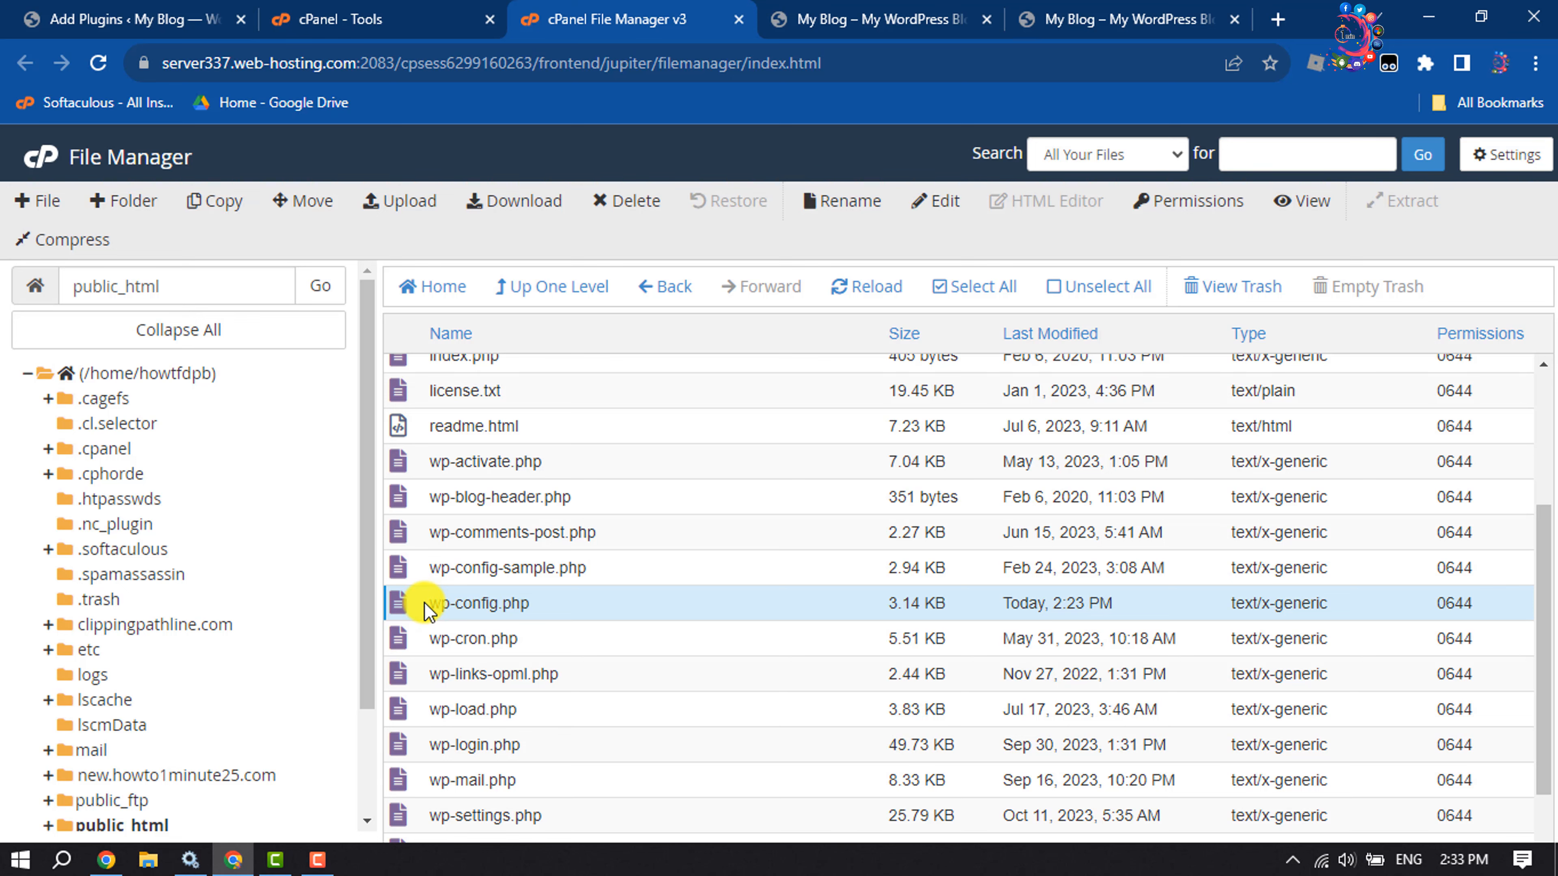
pyautogui.click(936, 201)
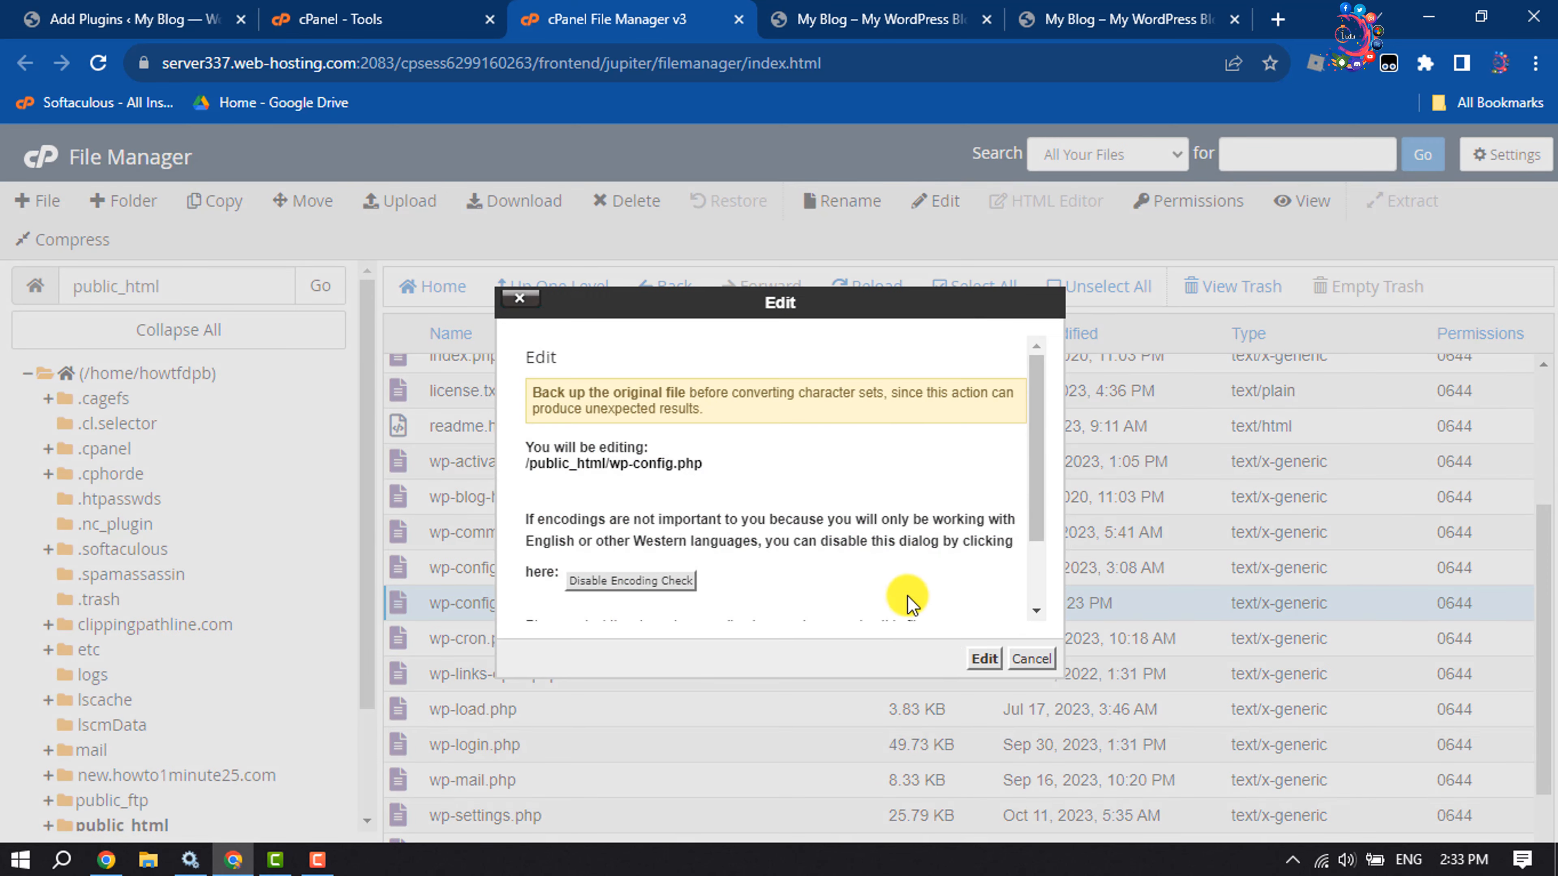
pyautogui.click(985, 660)
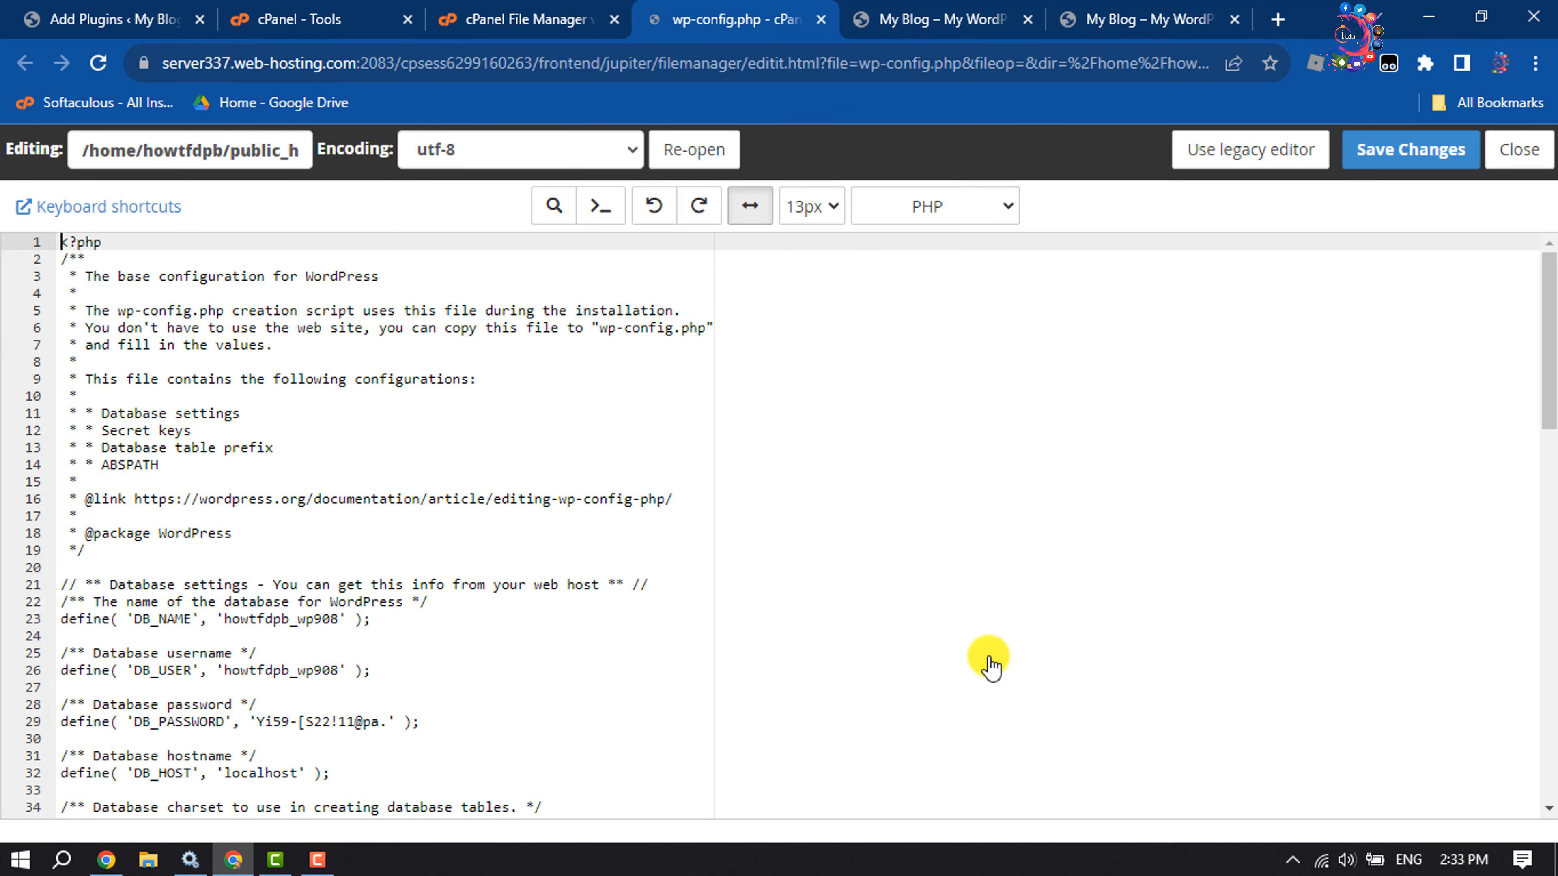
# Locate the database name in the DB_NAME definition of wp-config.php.
pyautogui.scroll(-1, 205, 579)
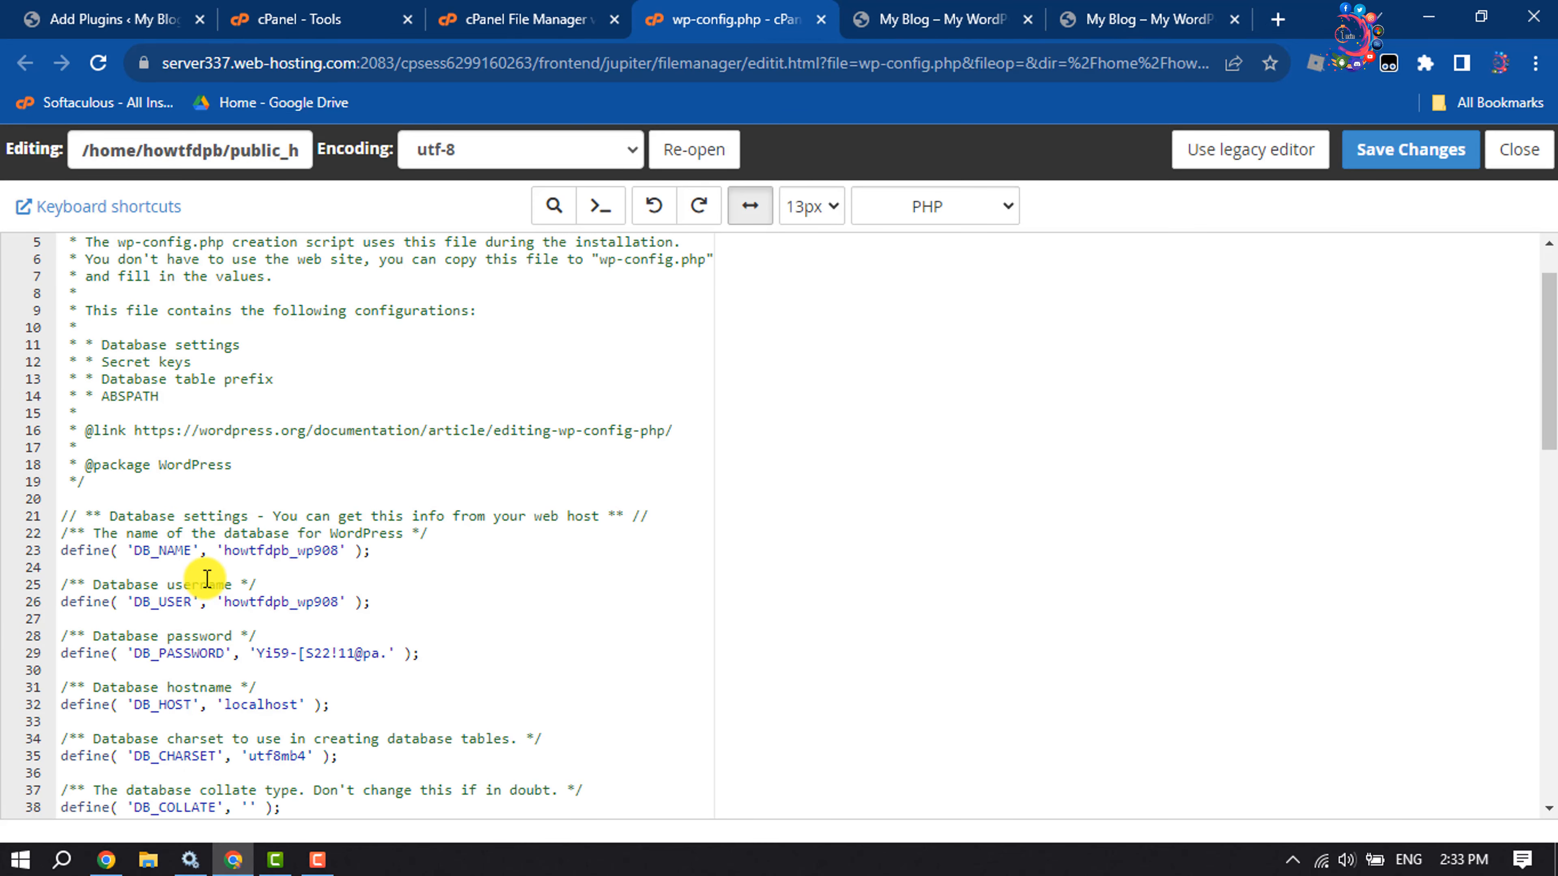
pyautogui.hotkey('ctrl', '+')
pyautogui.hotkey('ctrl', '+')
pyautogui.hotkey('ctrl', '+')
pyautogui.scroll(-3, 208, 579)
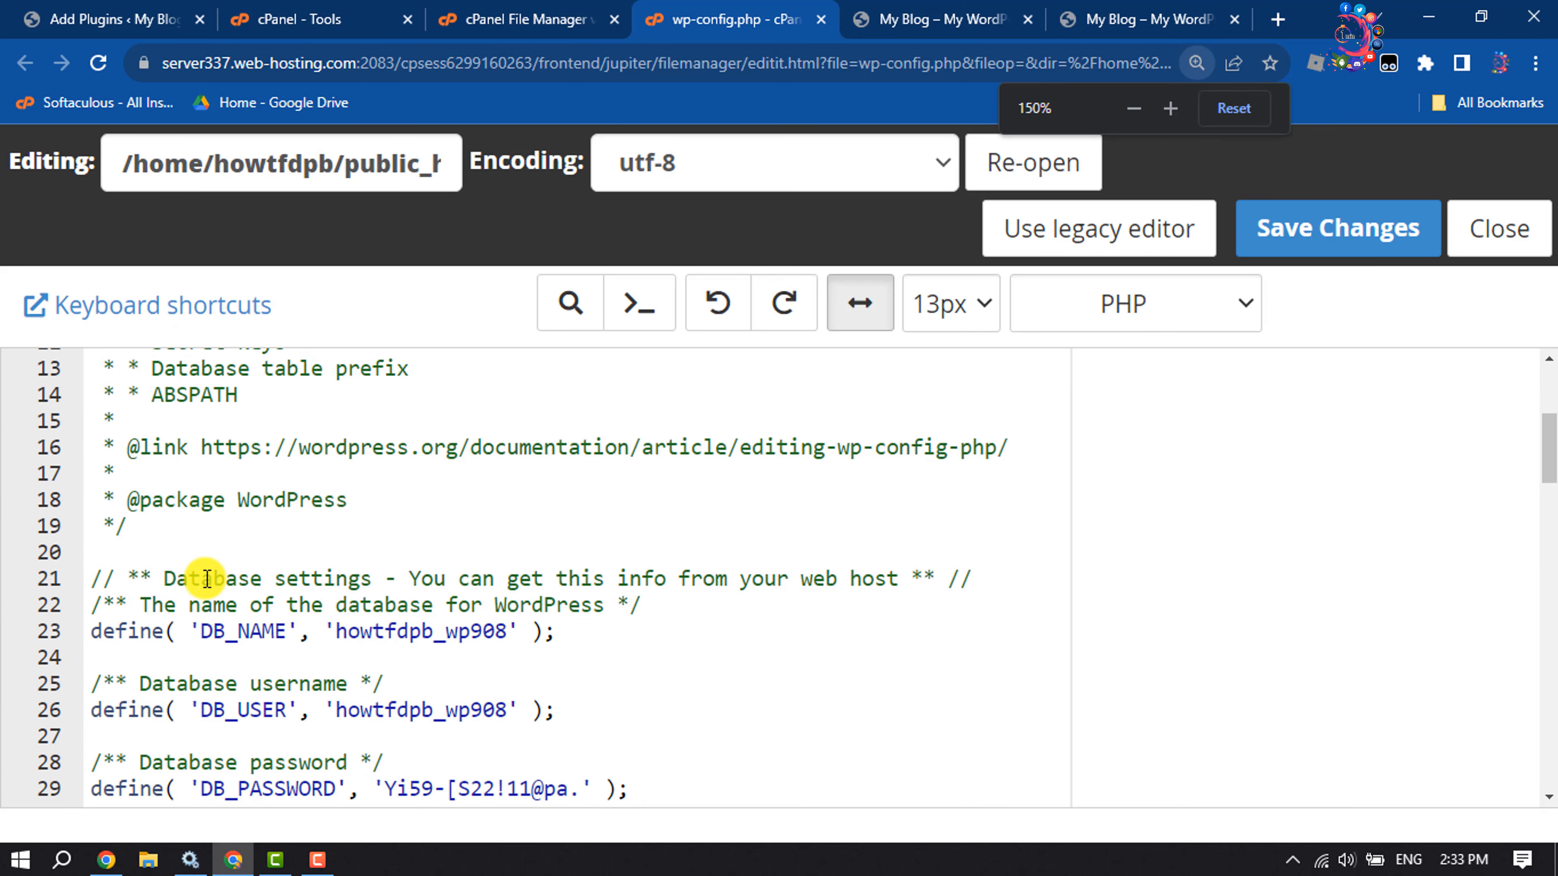
pyautogui.scroll(-1, 207, 579)
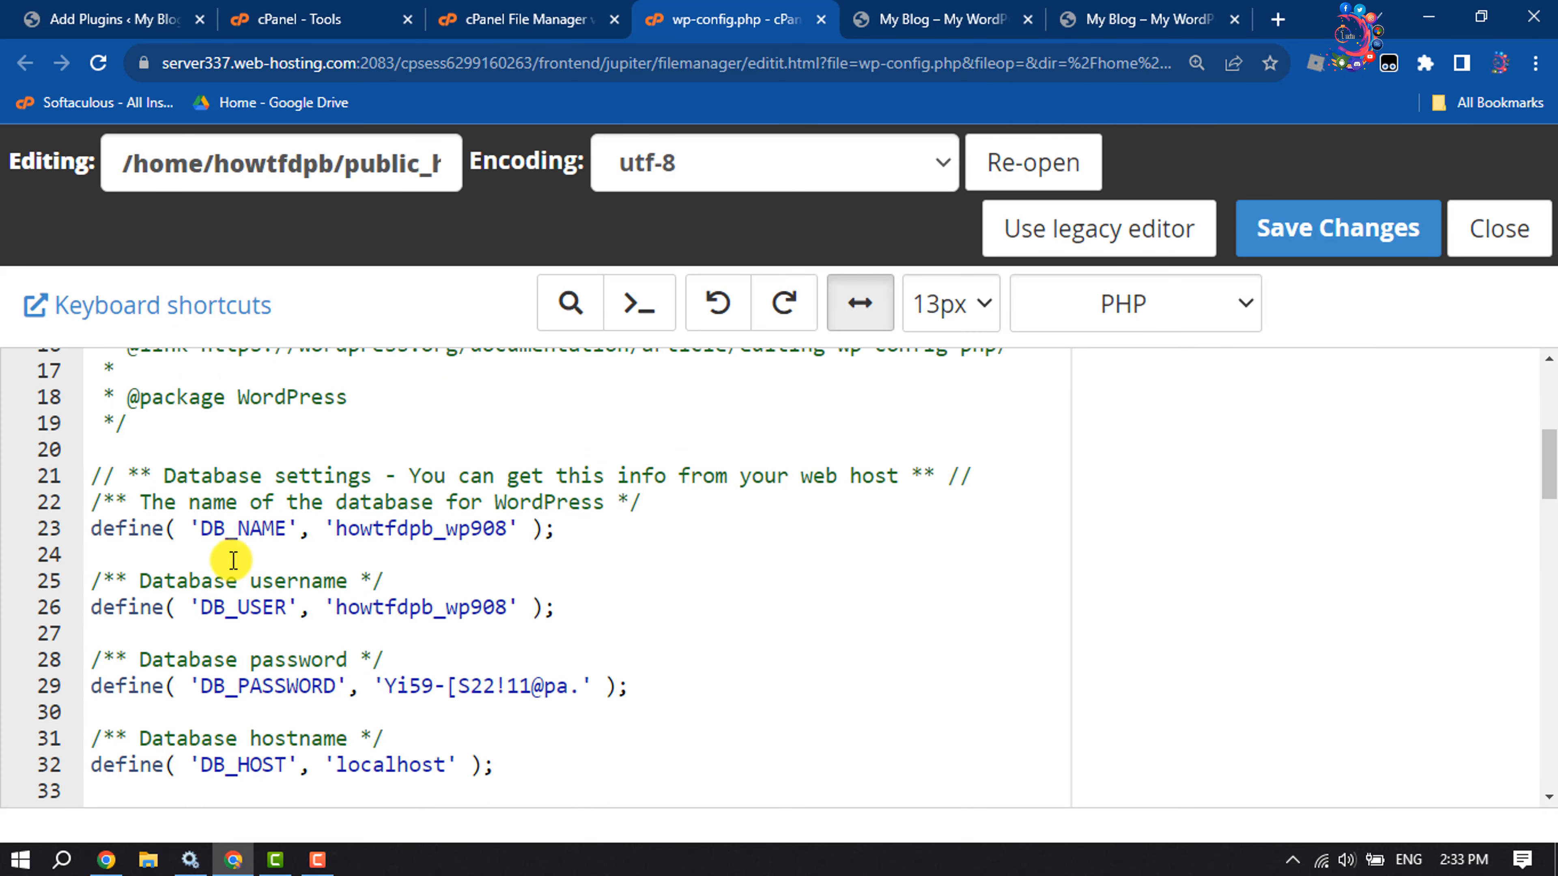
pyautogui.click(216, 529)
pyautogui.click(386, 528)
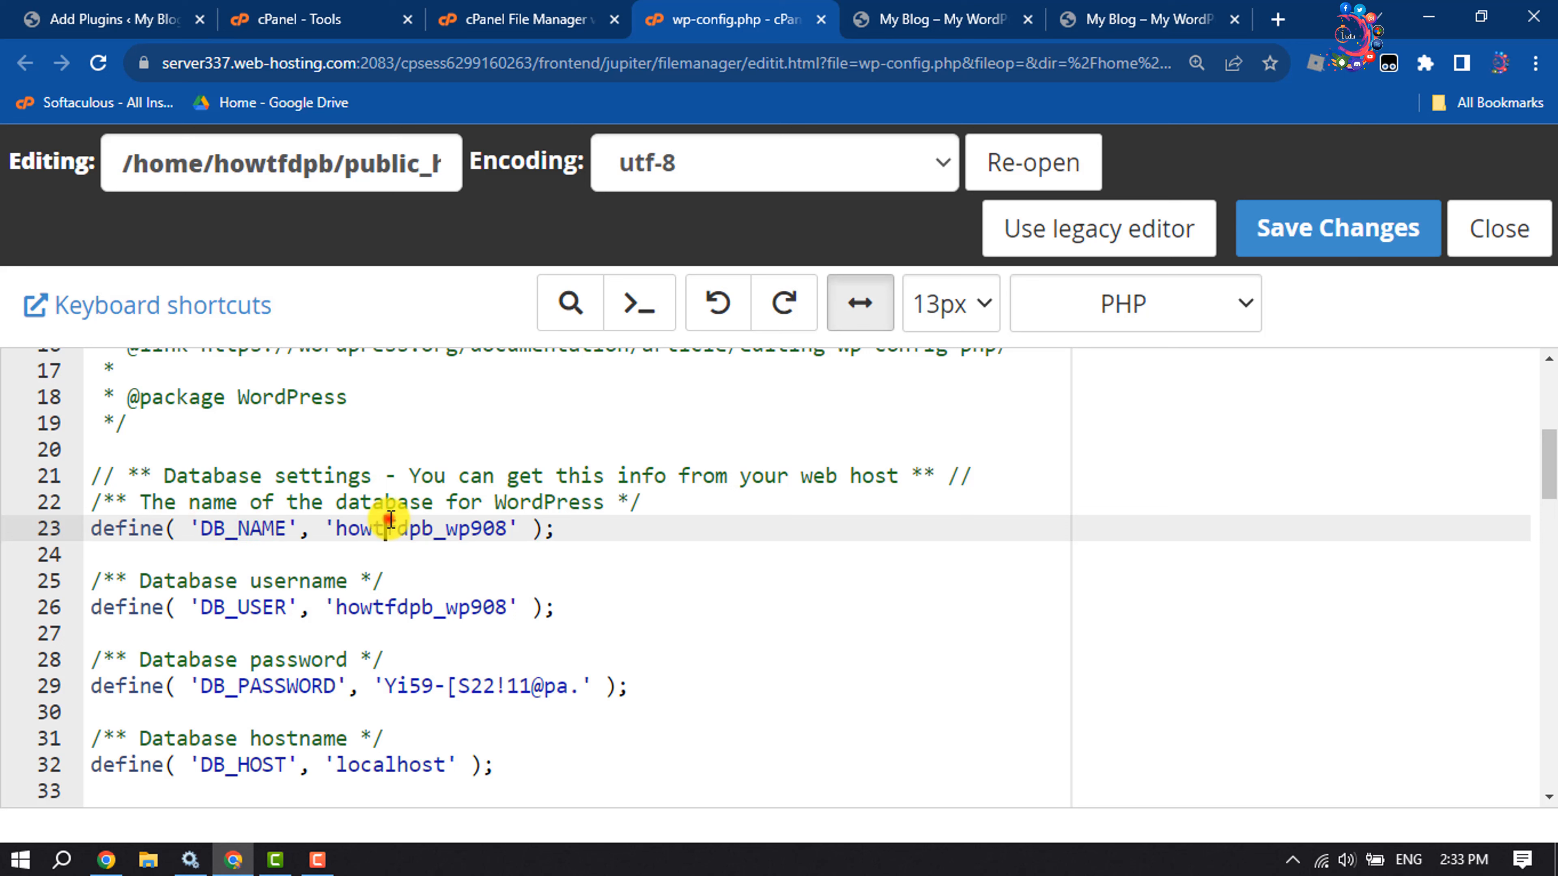
# Select the DB_NAME value in wp-config.php for reference, then open phpMyAdmin from the cPanel tools page.
pyautogui.moveTo(507, 527); pyautogui.dragTo(336, 529)
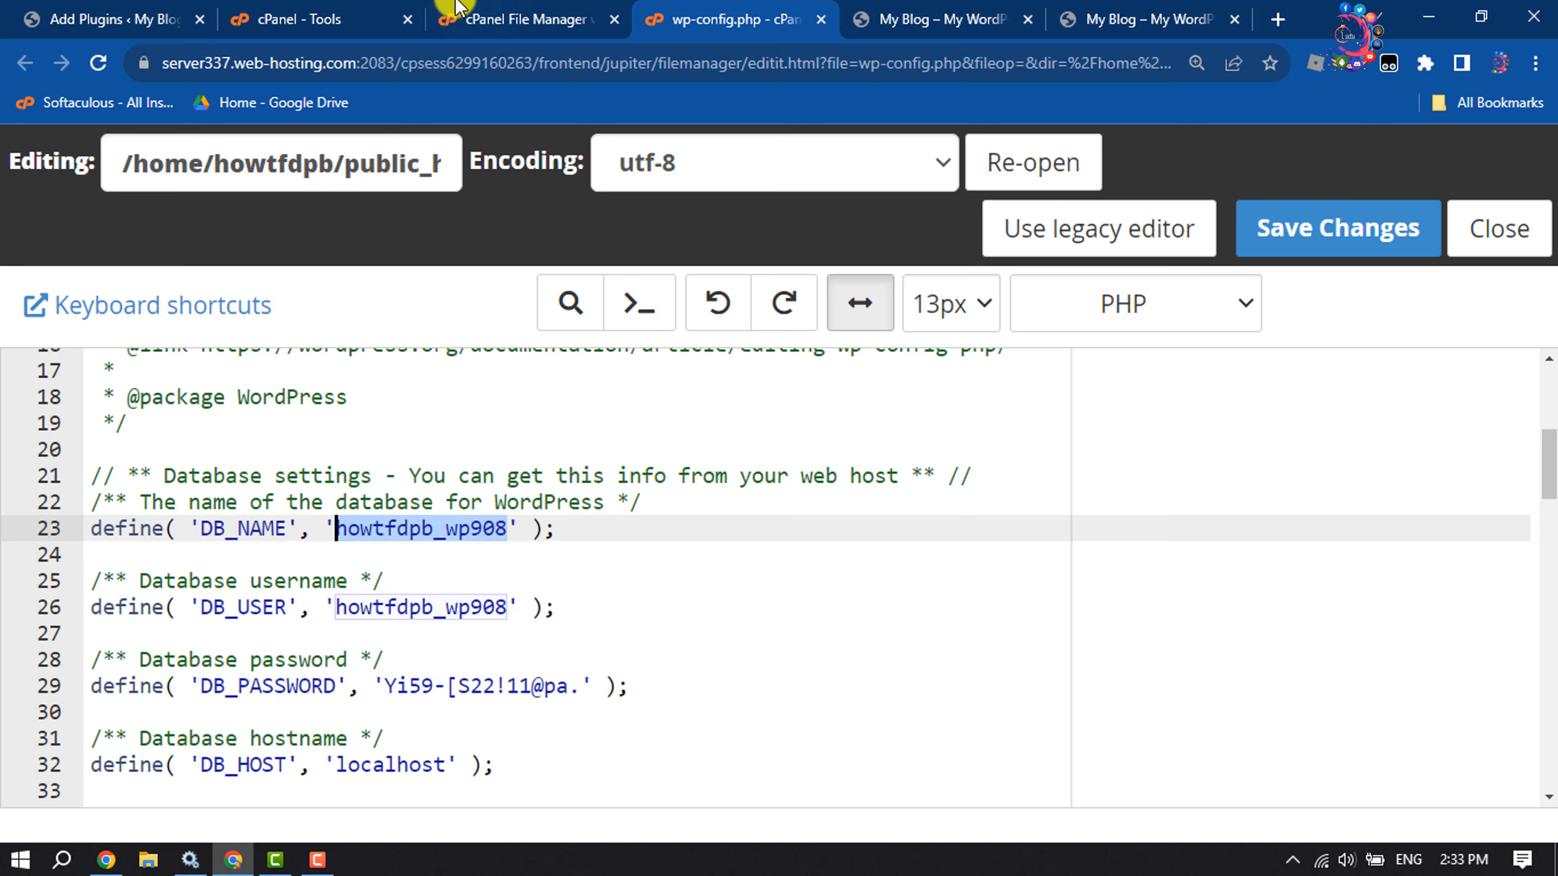
pyautogui.click(327, 9)
pyautogui.hotkey('ctrl', '-')
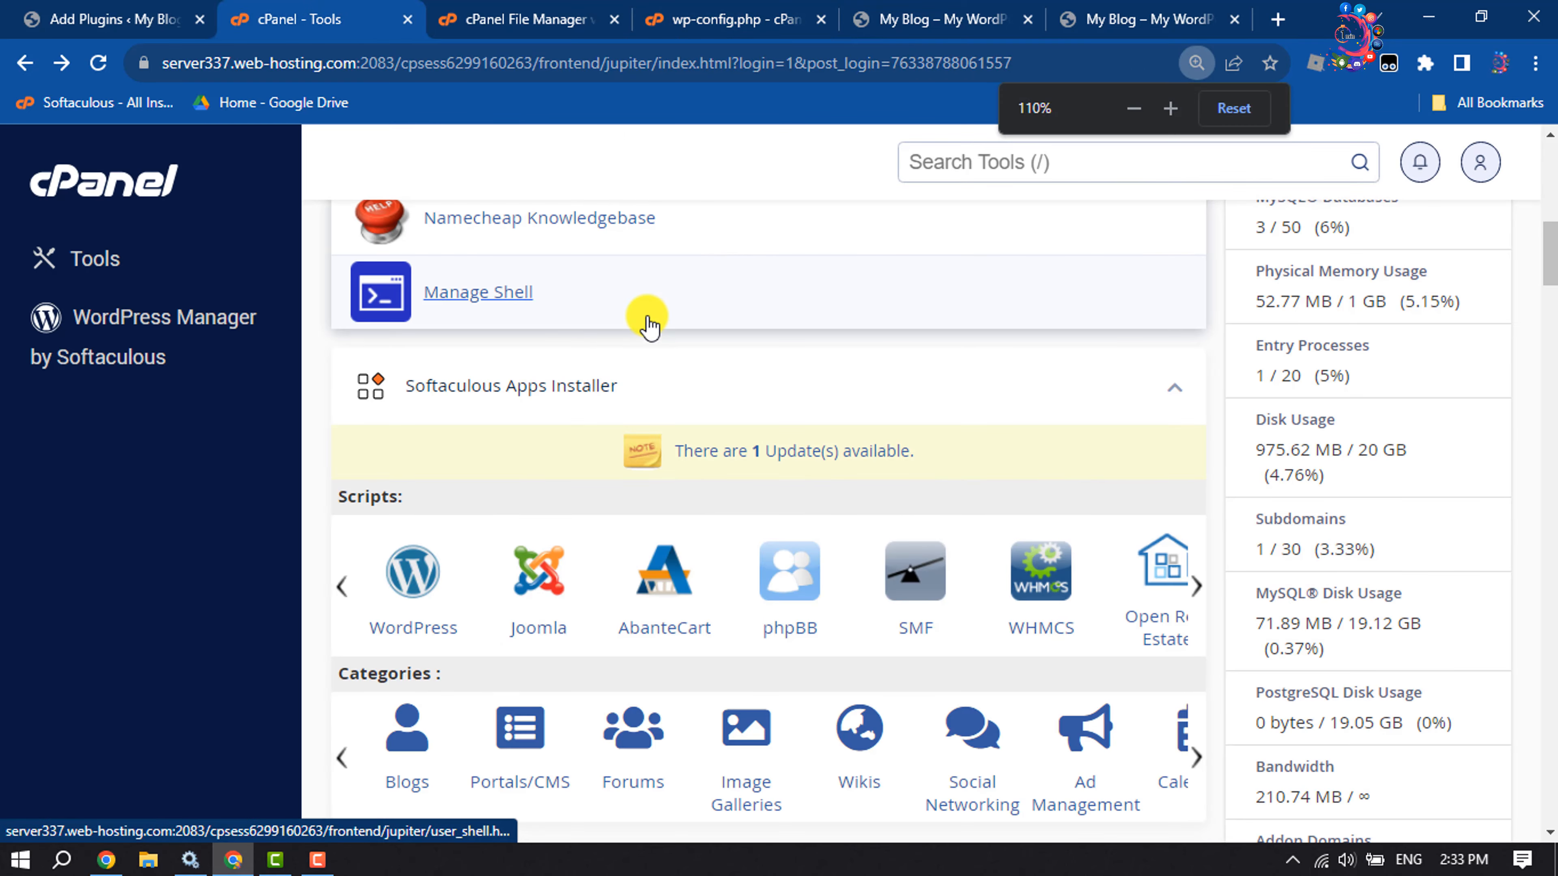
pyautogui.hotkey('ctrl', '-')
pyautogui.scroll(-5, 647, 324)
pyautogui.scroll(-10, 647, 324)
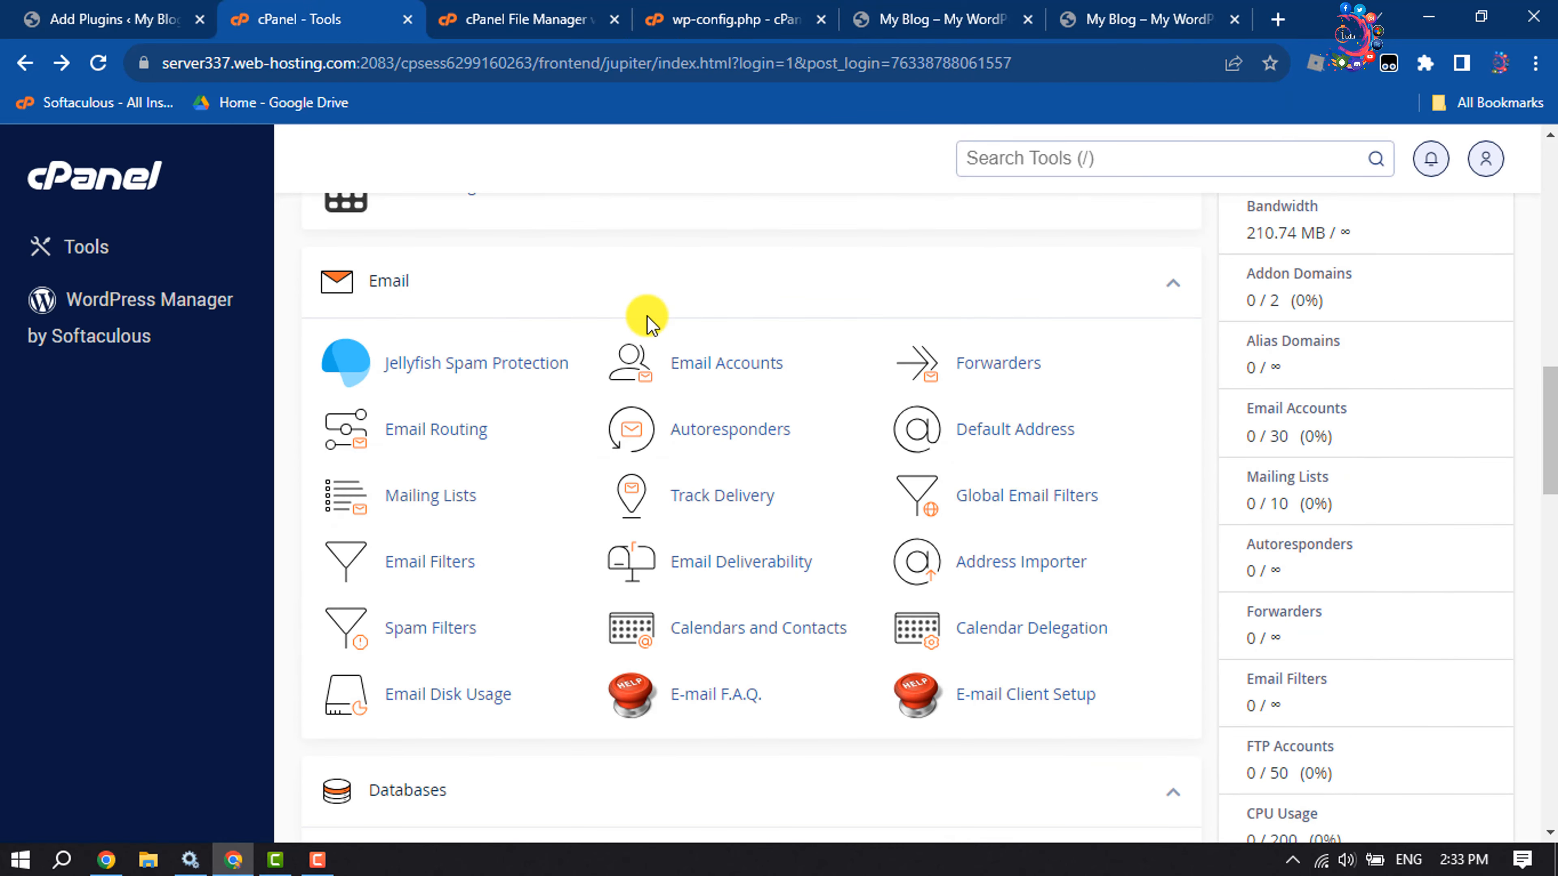
pyautogui.scroll(-4, 650, 325)
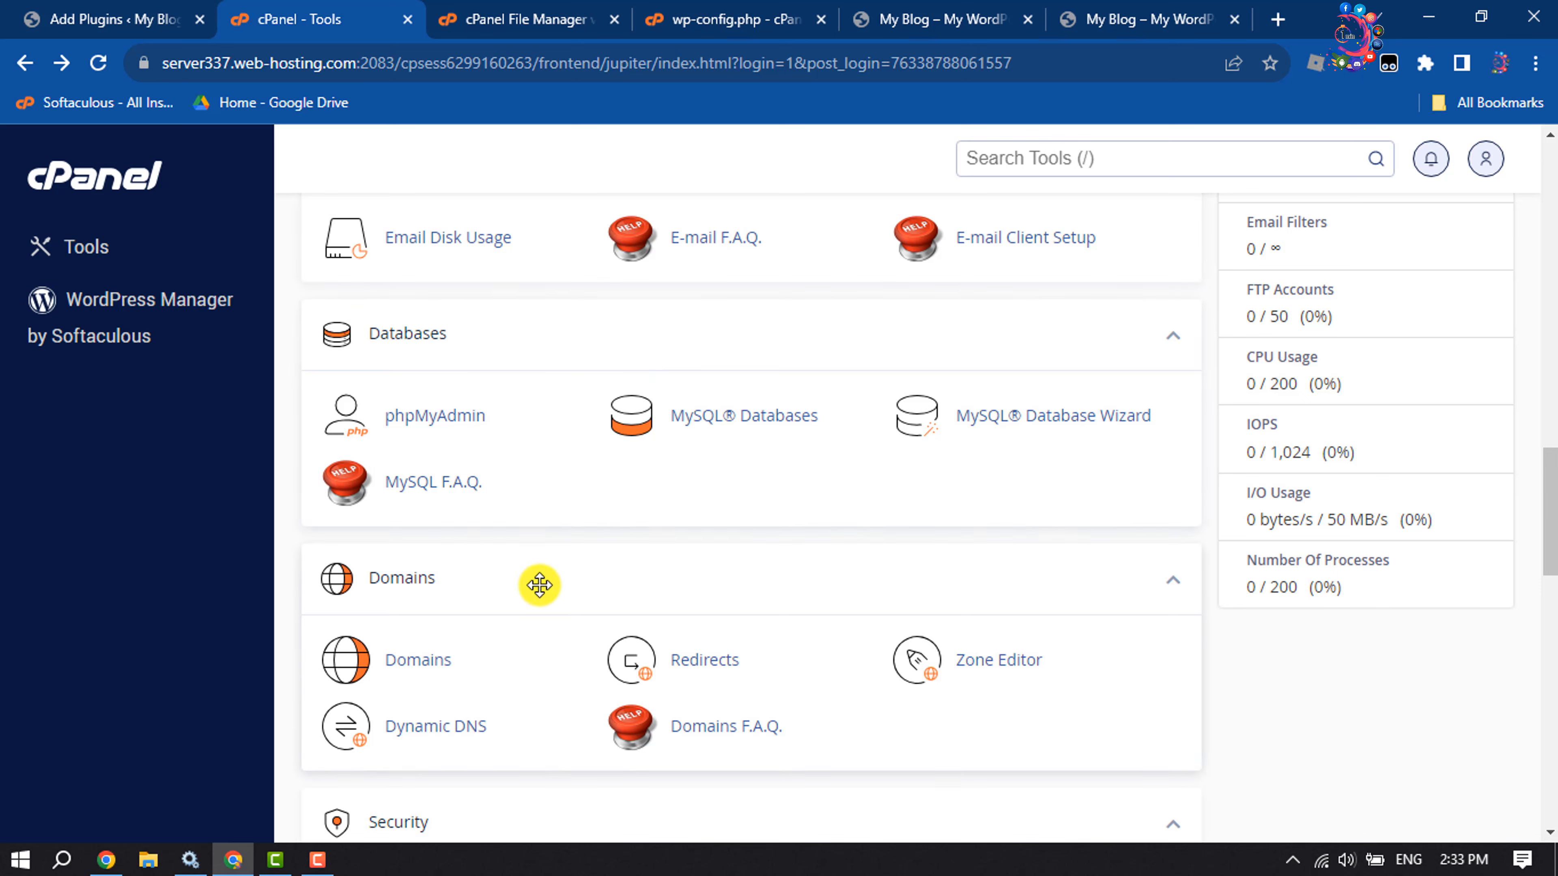
pyautogui.click(450, 418)
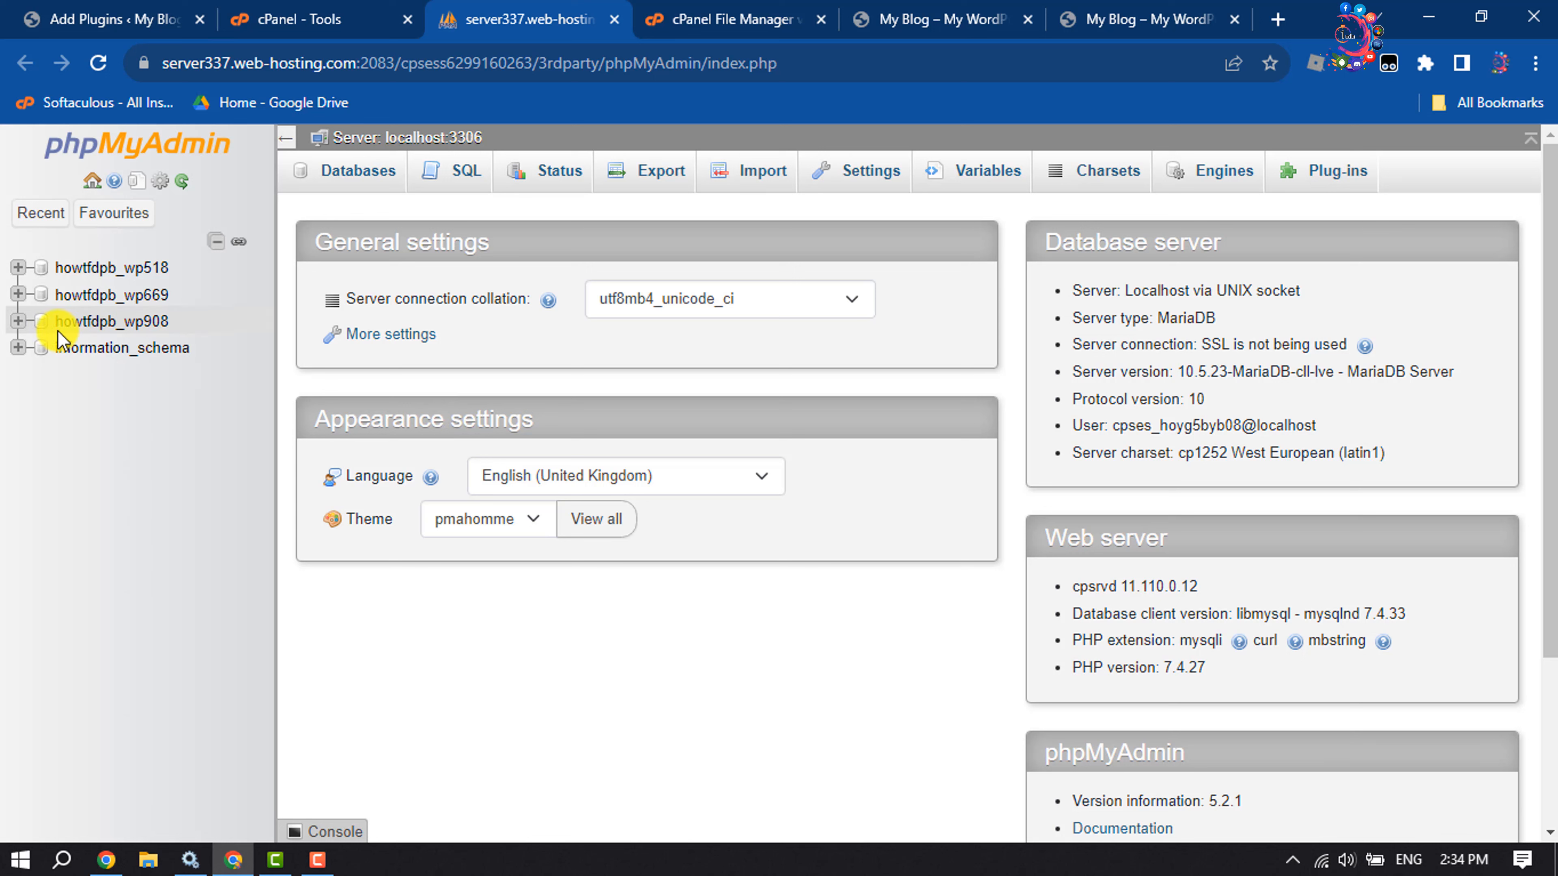
# Open the wple_options table of the howtfdpb_wp908 database and check the siteurl and home URLs.
pyautogui.click(110, 323)
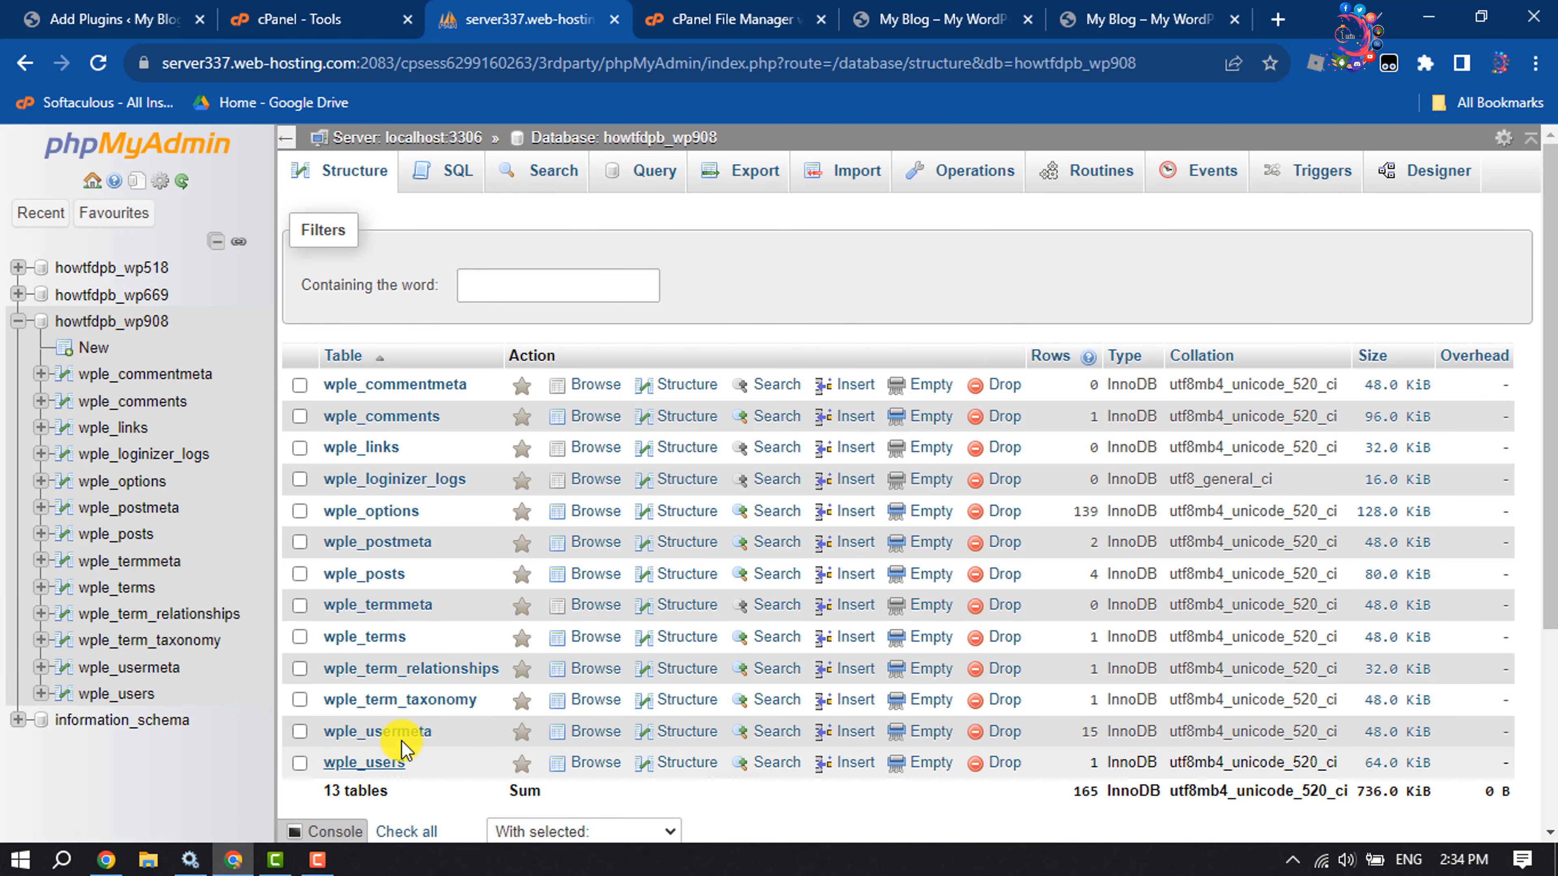
pyautogui.click(396, 525)
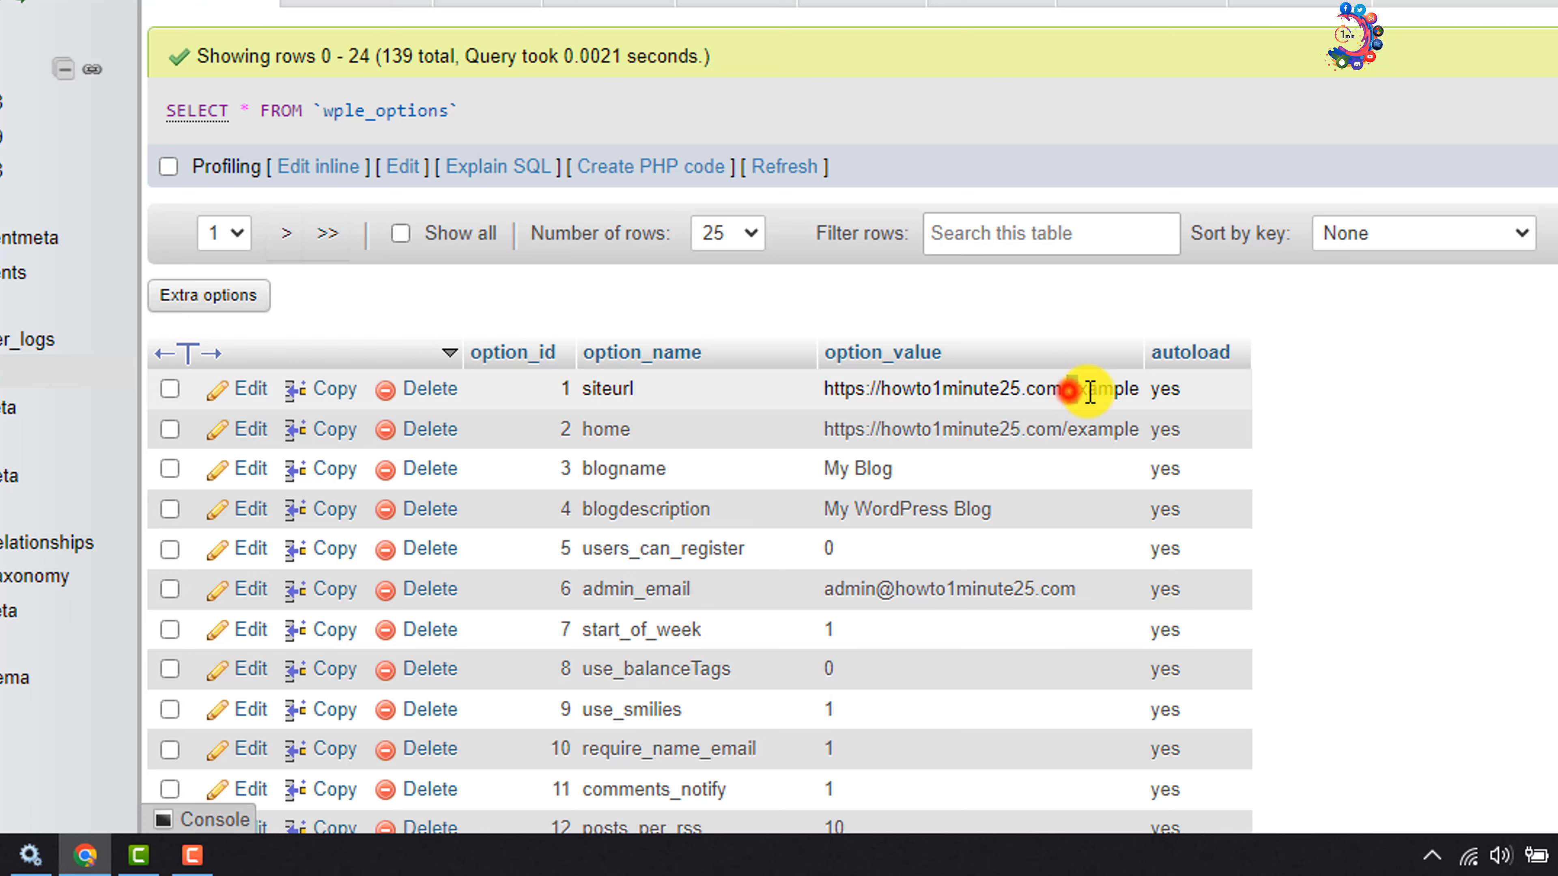
pyautogui.moveTo(1090, 393); pyautogui.dragTo(1130, 435)
pyautogui.click(1130, 436)
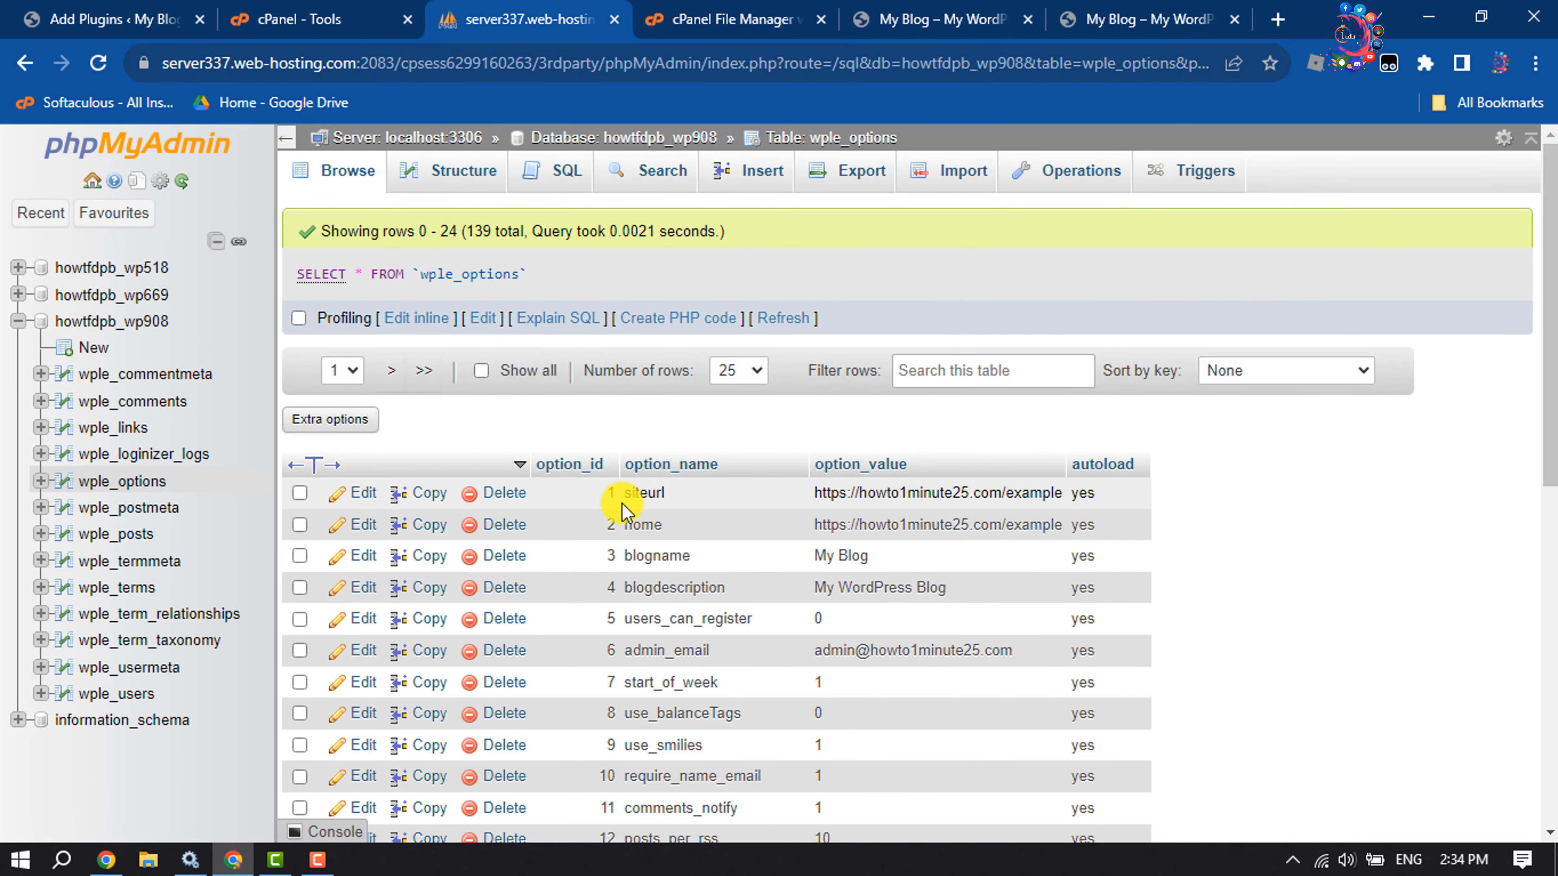
pyautogui.click(362, 494)
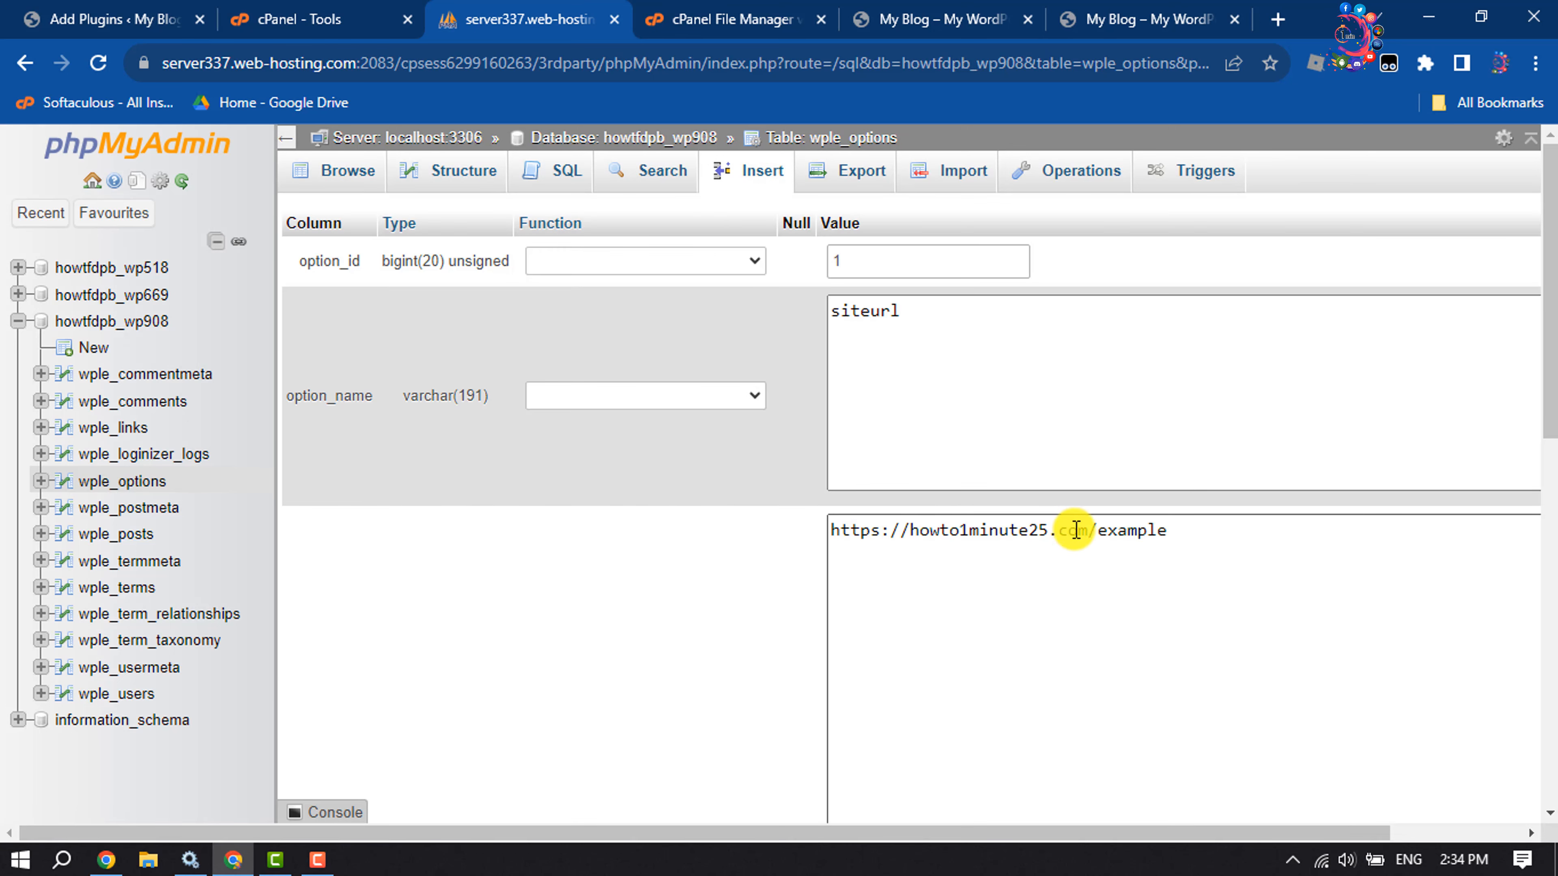
pyautogui.moveTo(1088, 526); pyautogui.dragTo(1262, 536)
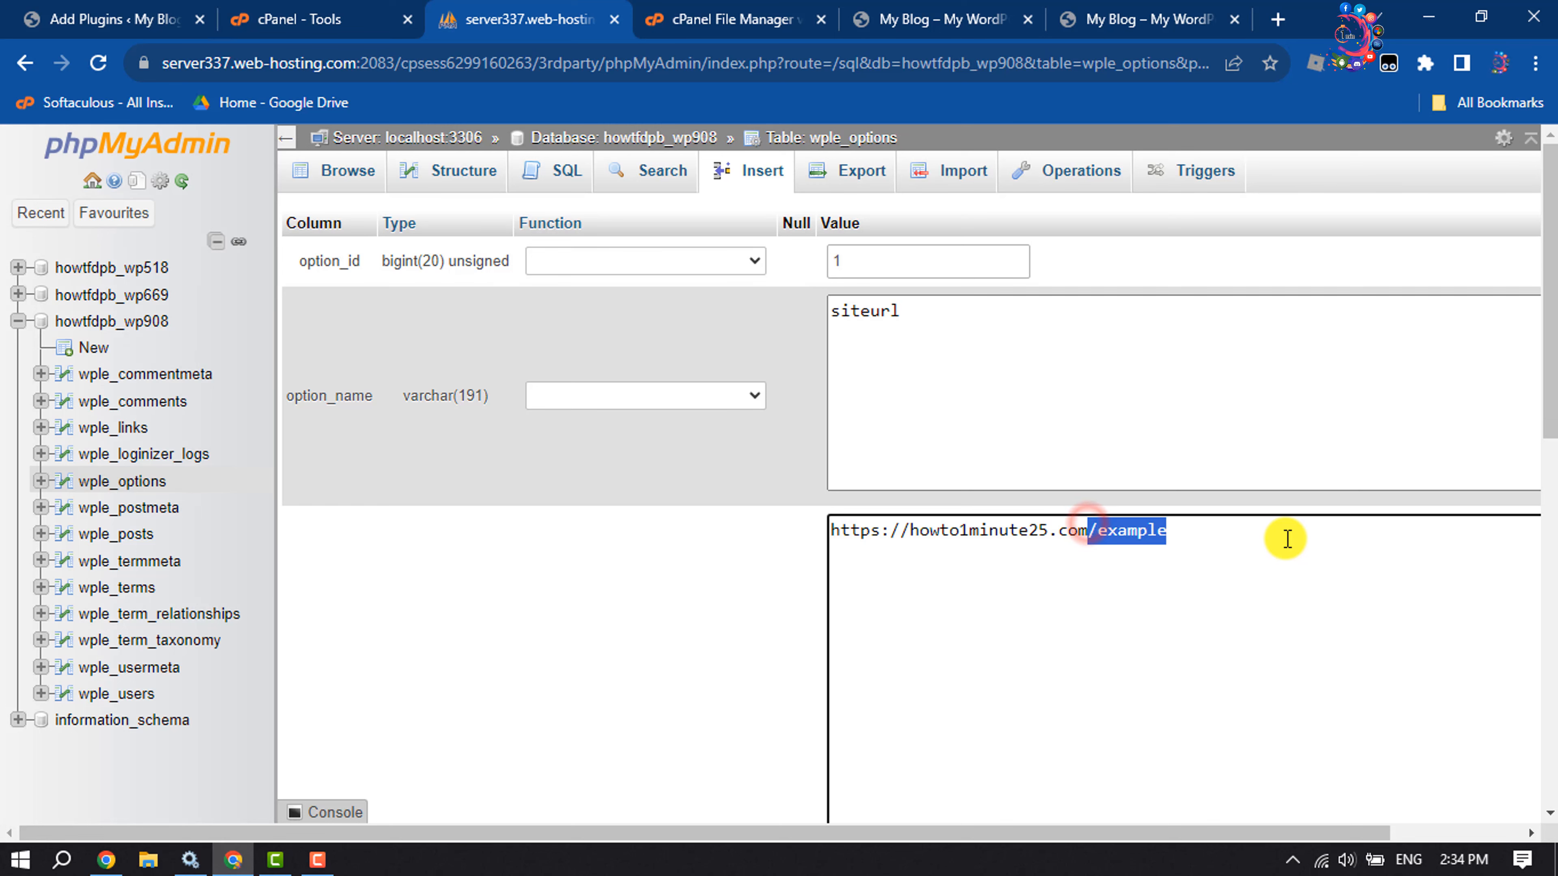
pyautogui.press('BackSpace')
pyautogui.scroll(-10, 1286, 539)
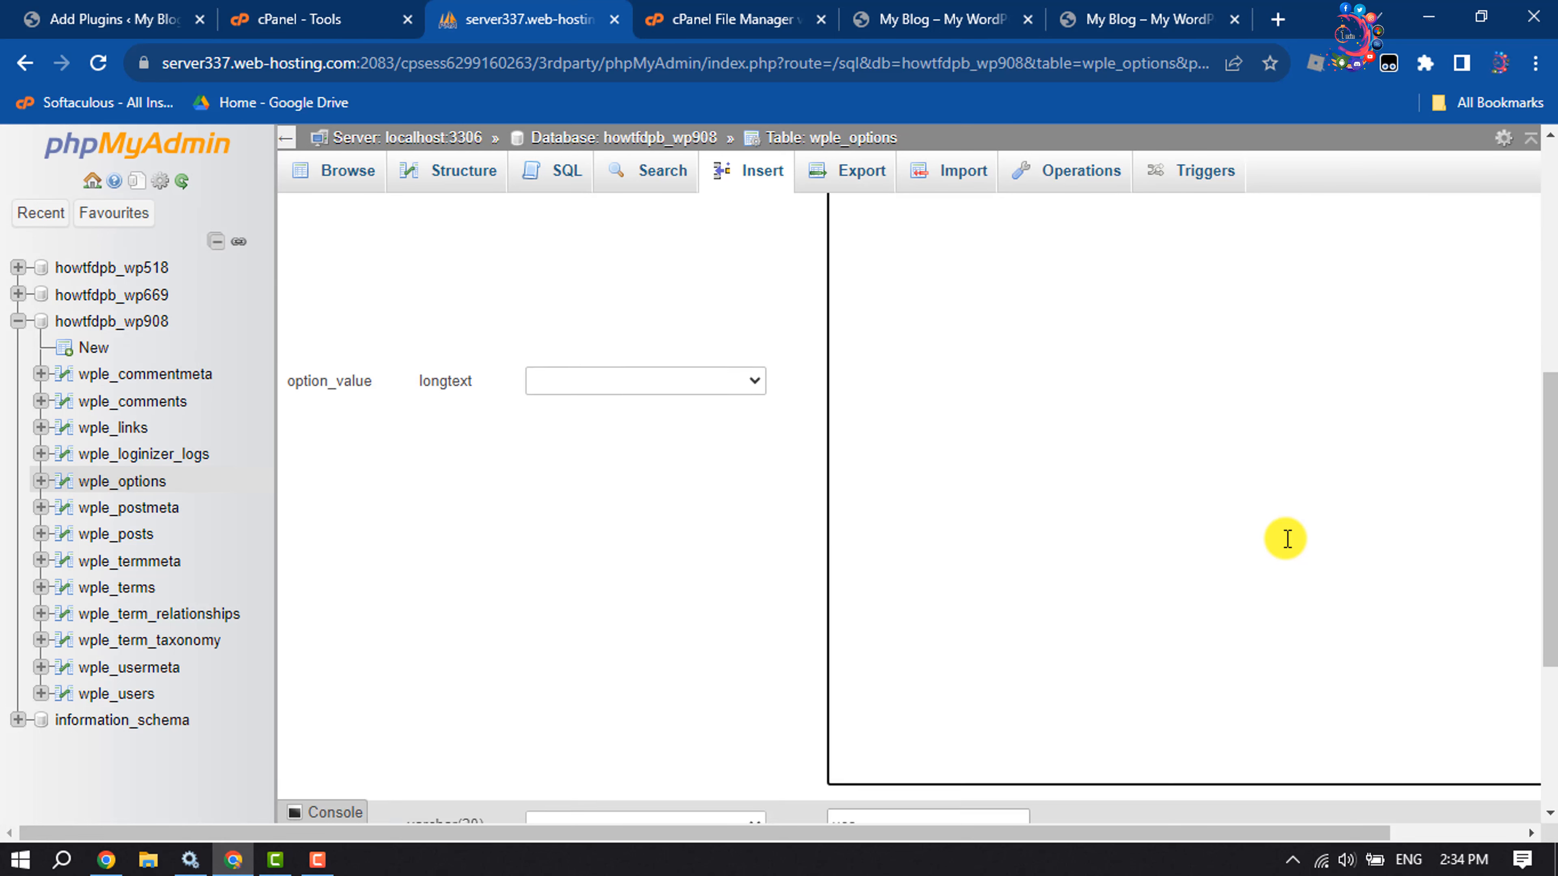
pyautogui.click(851, 695)
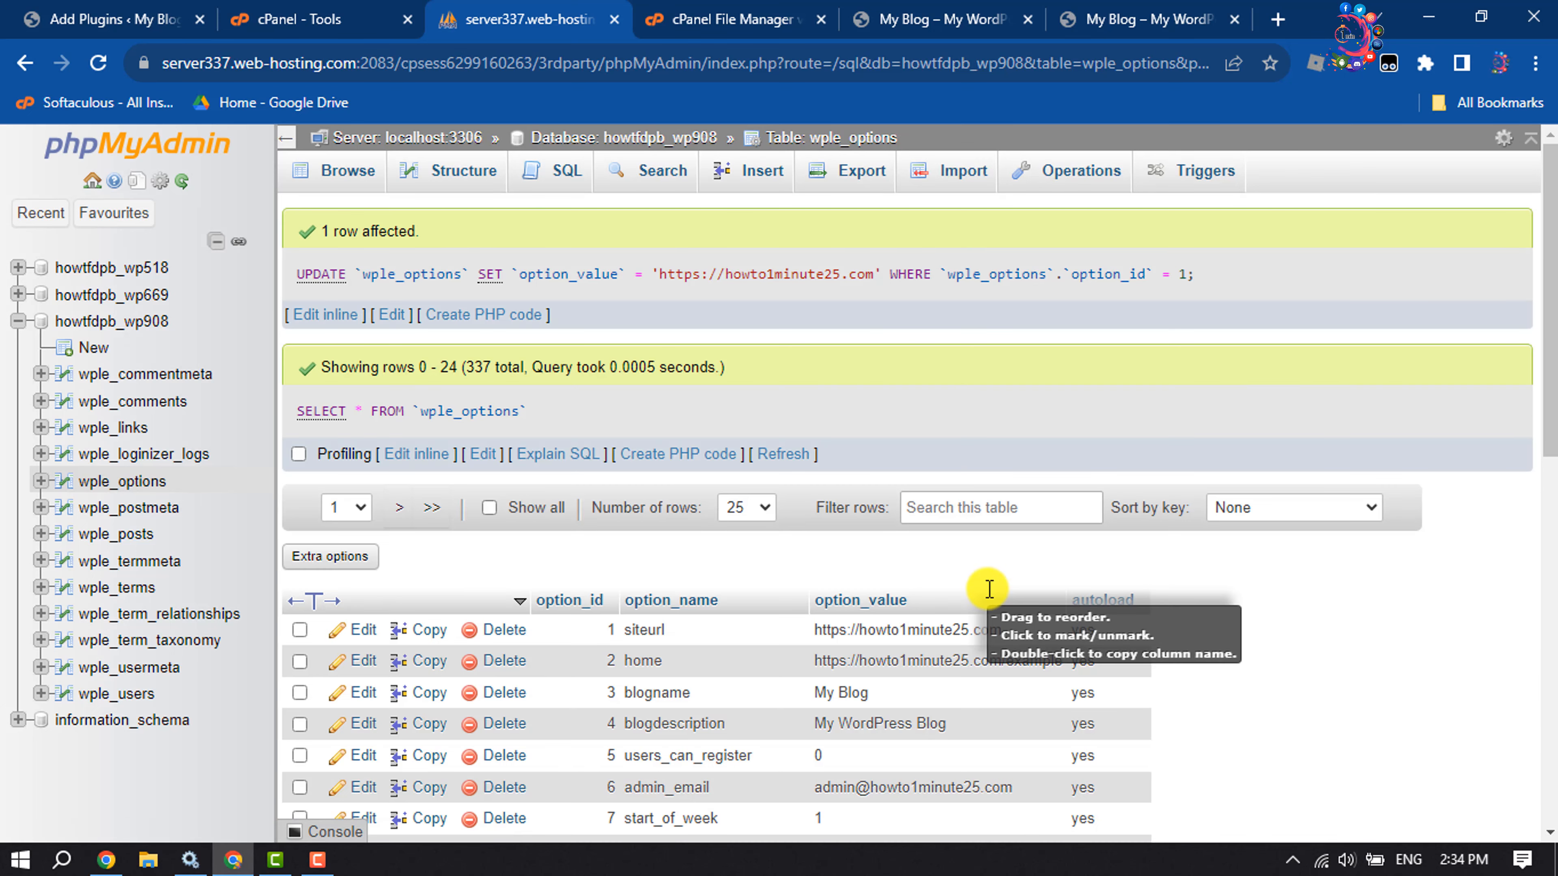
pyautogui.scroll(-2, 989, 589)
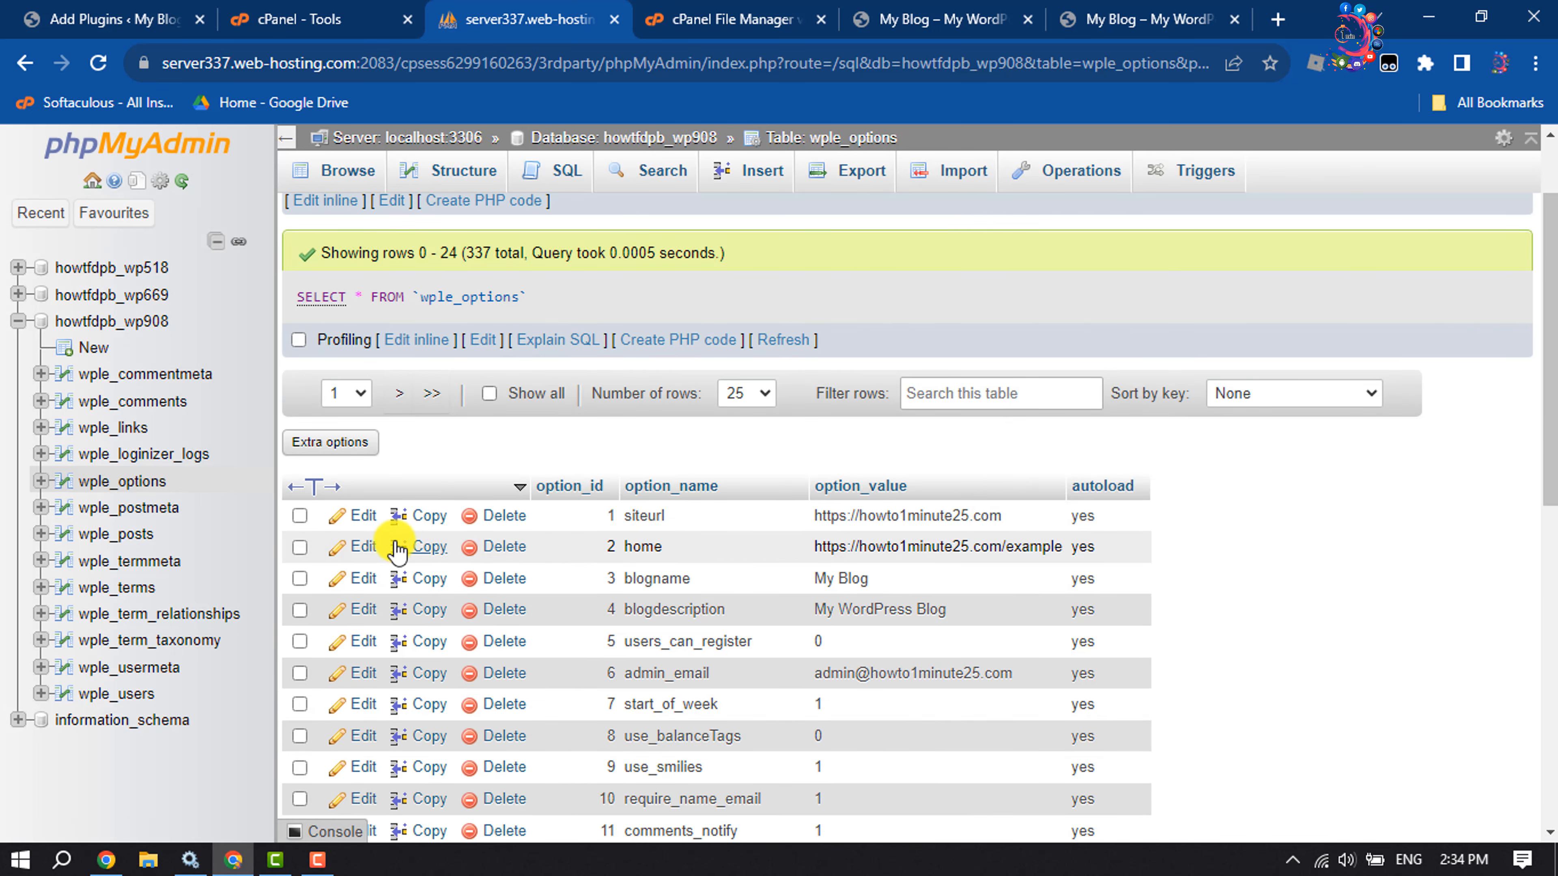
pyautogui.click(362, 546)
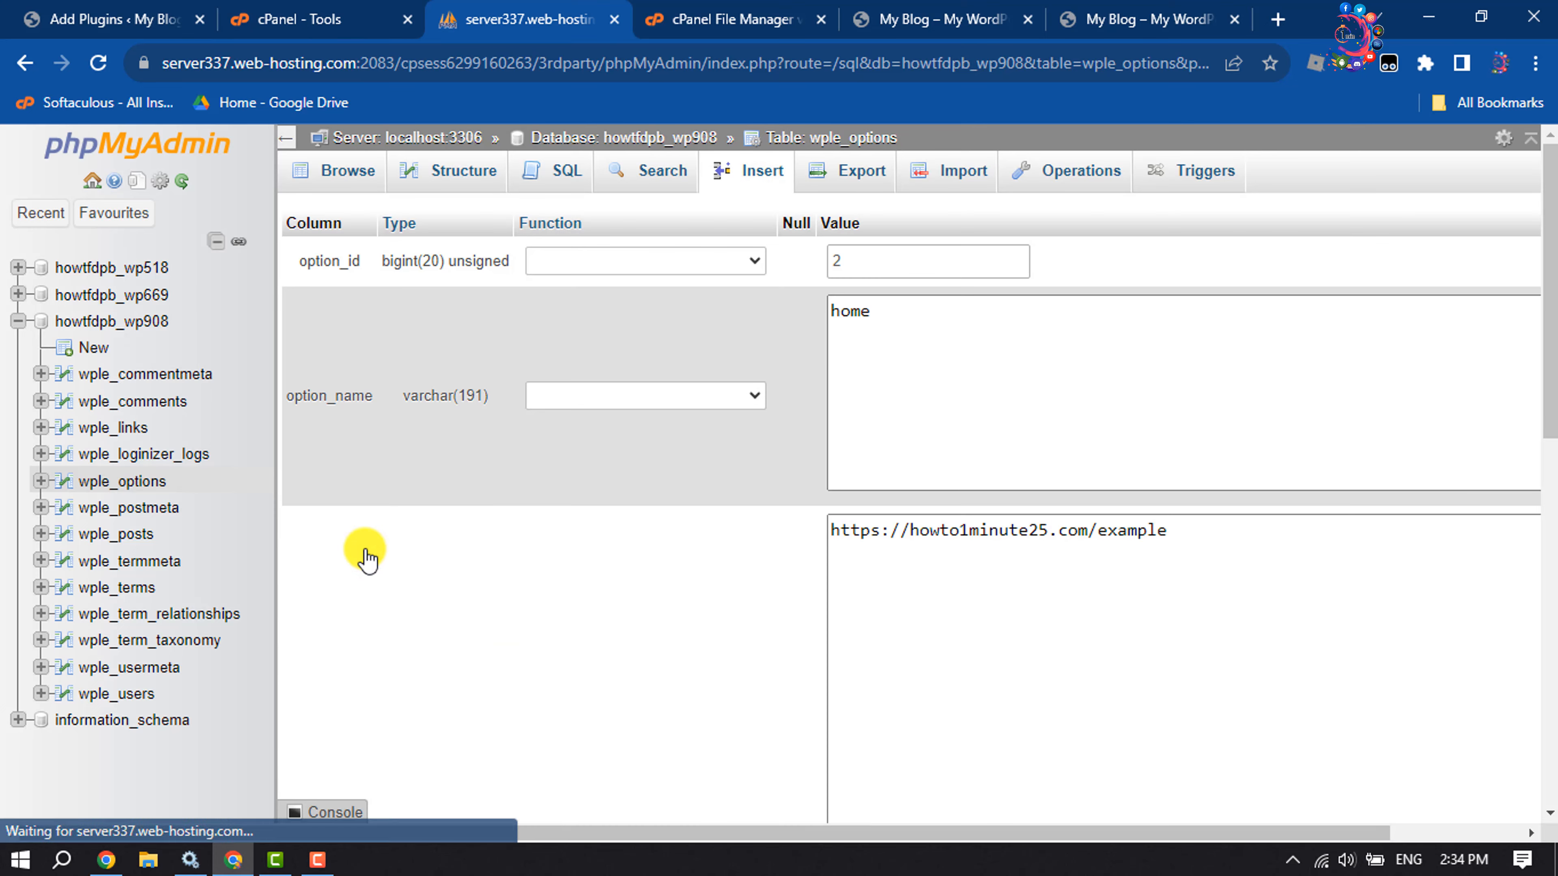
pyautogui.moveTo(1090, 532); pyautogui.dragTo(1359, 529)
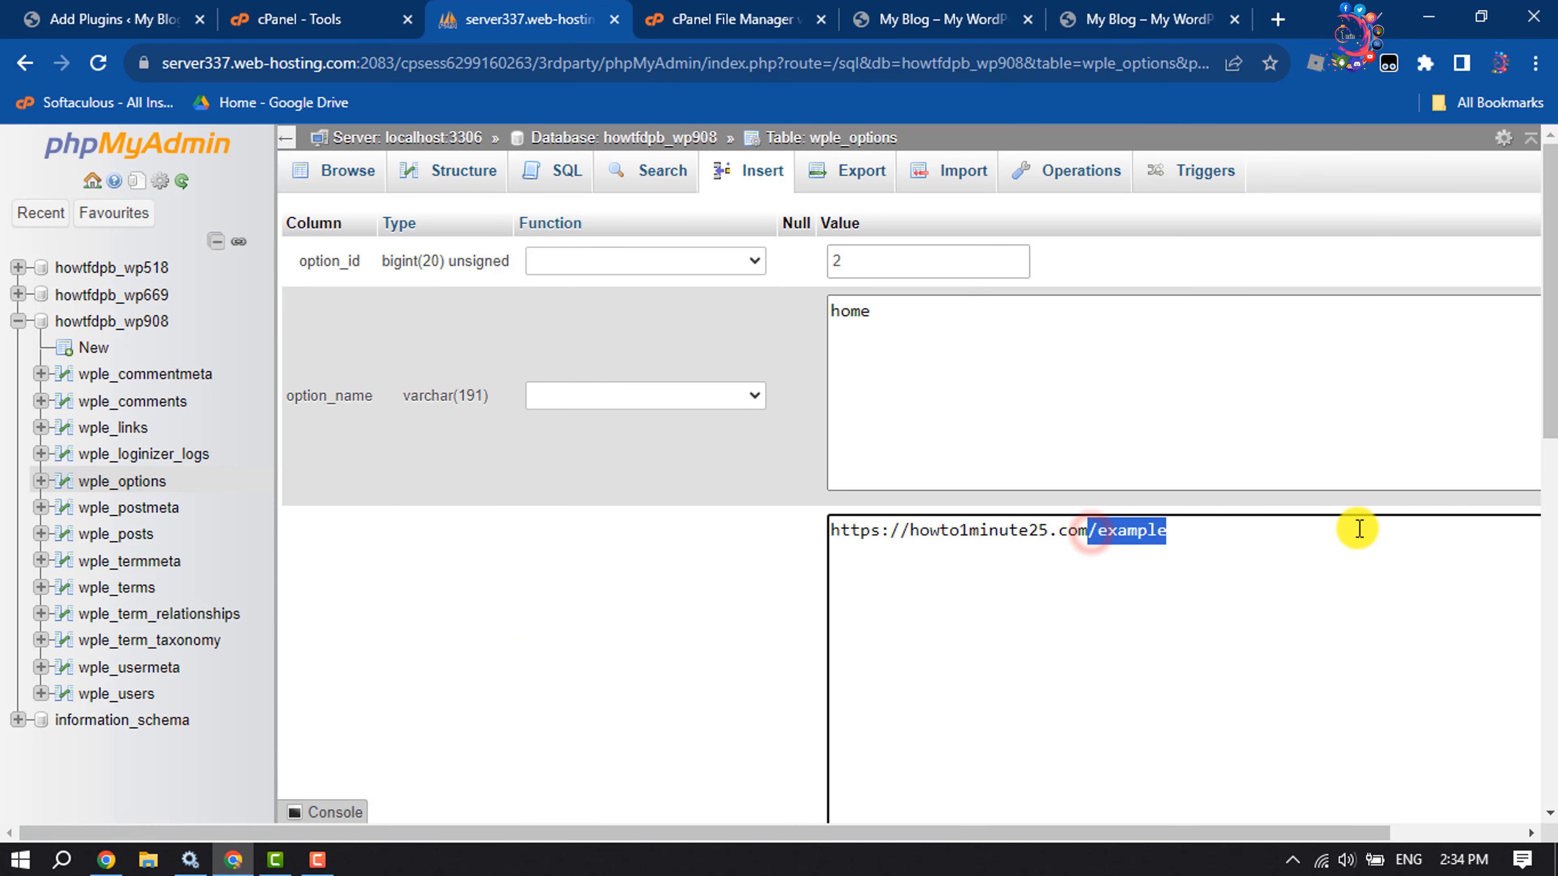
pyautogui.press('BackSpace')
pyautogui.scroll(-5, 1352, 529)
pyautogui.click(854, 692)
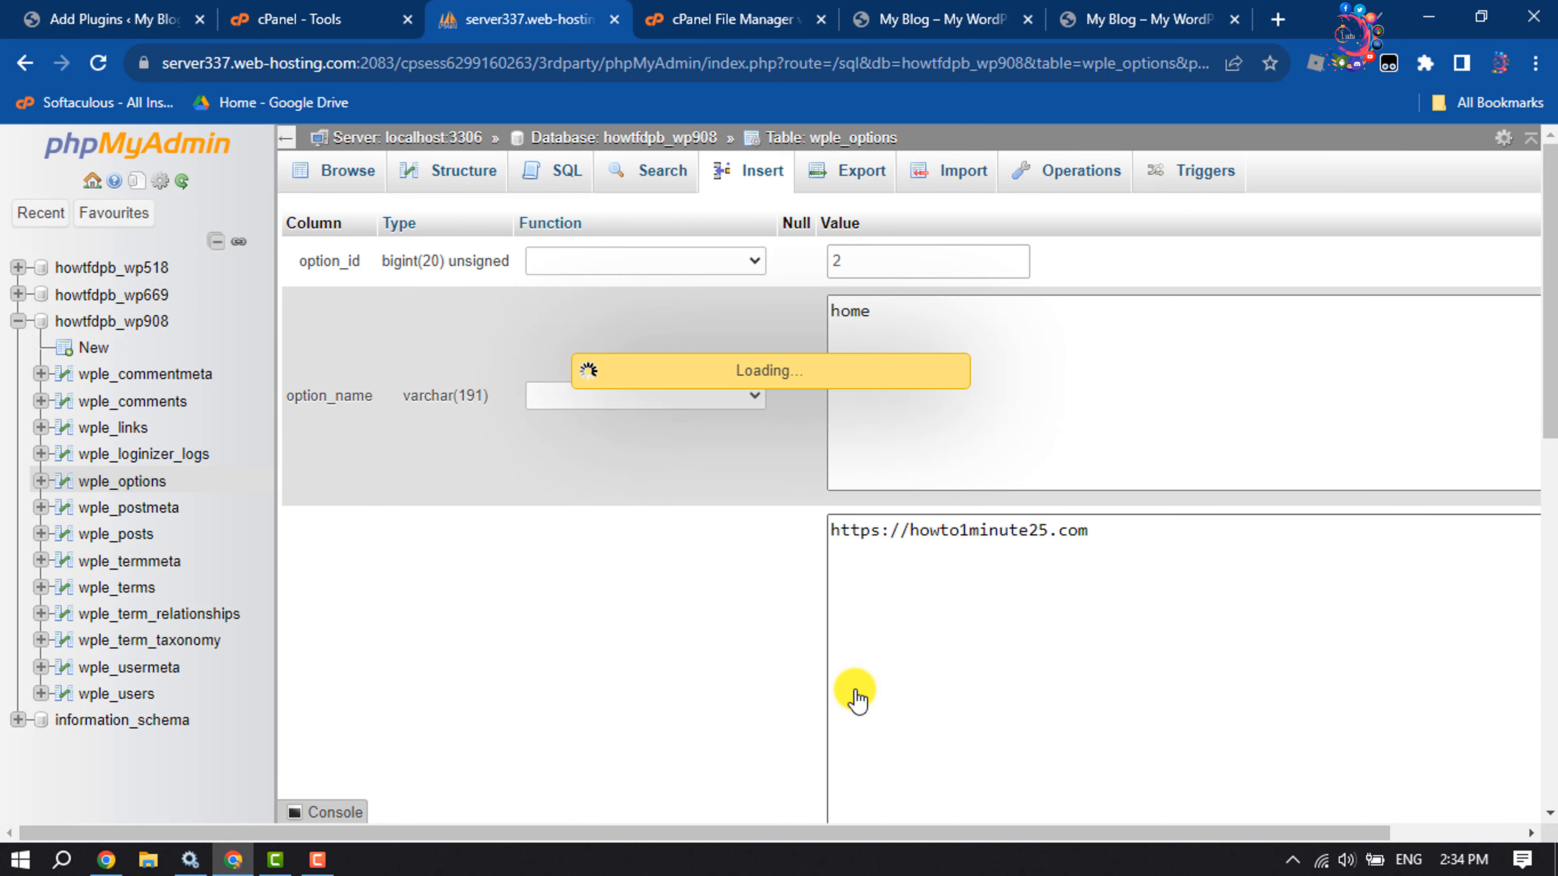
# Switch to the open howto1minute25.com page and reload it to check the migrated site.
pyautogui.click(963, 19)
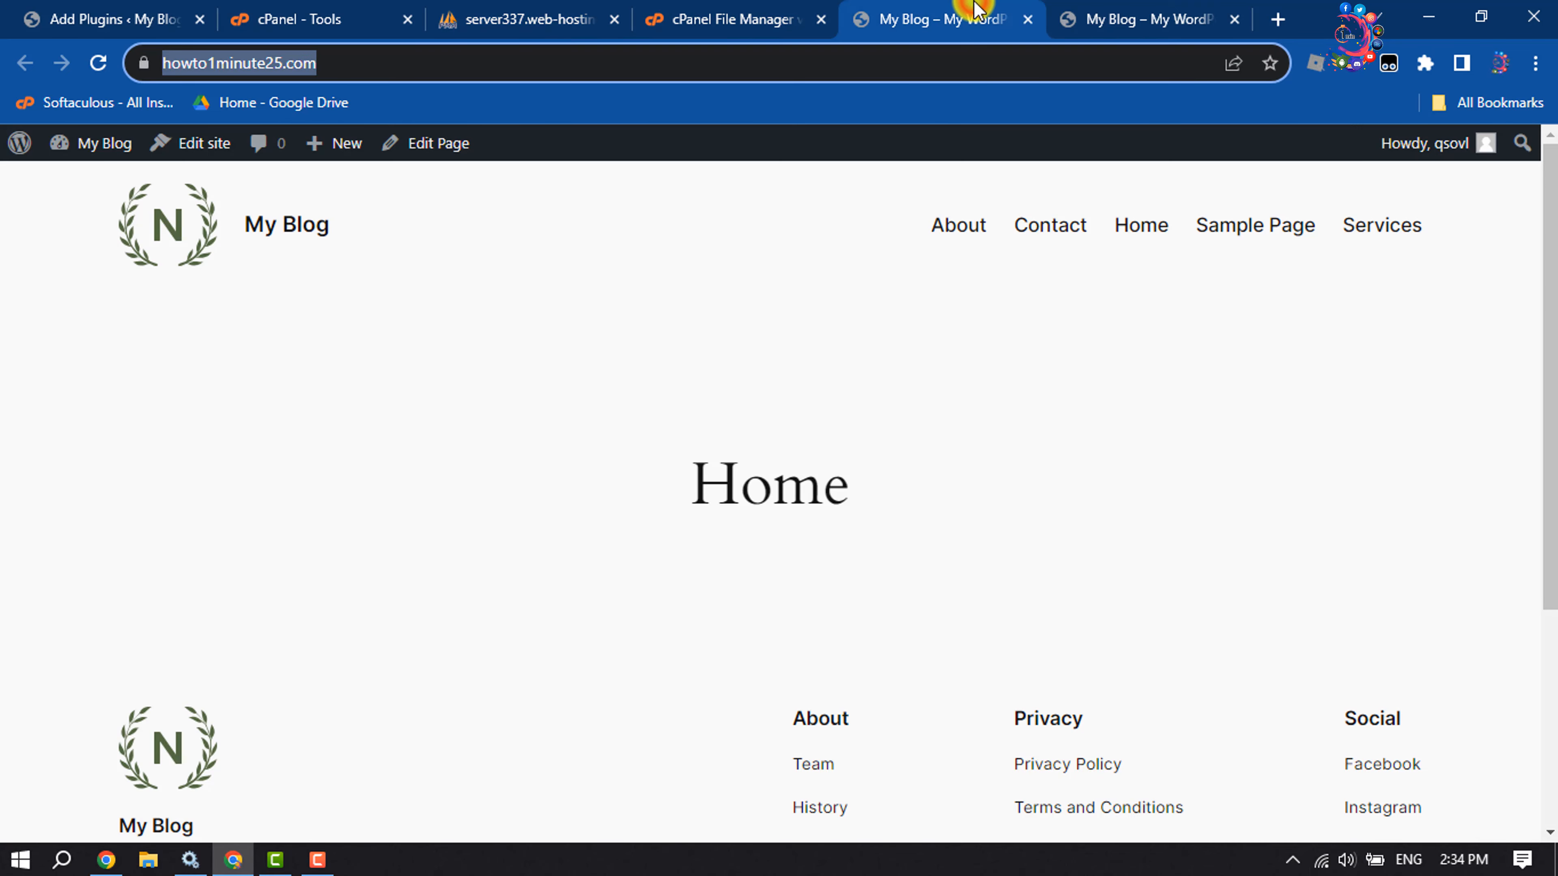
pyautogui.click(790, 451)
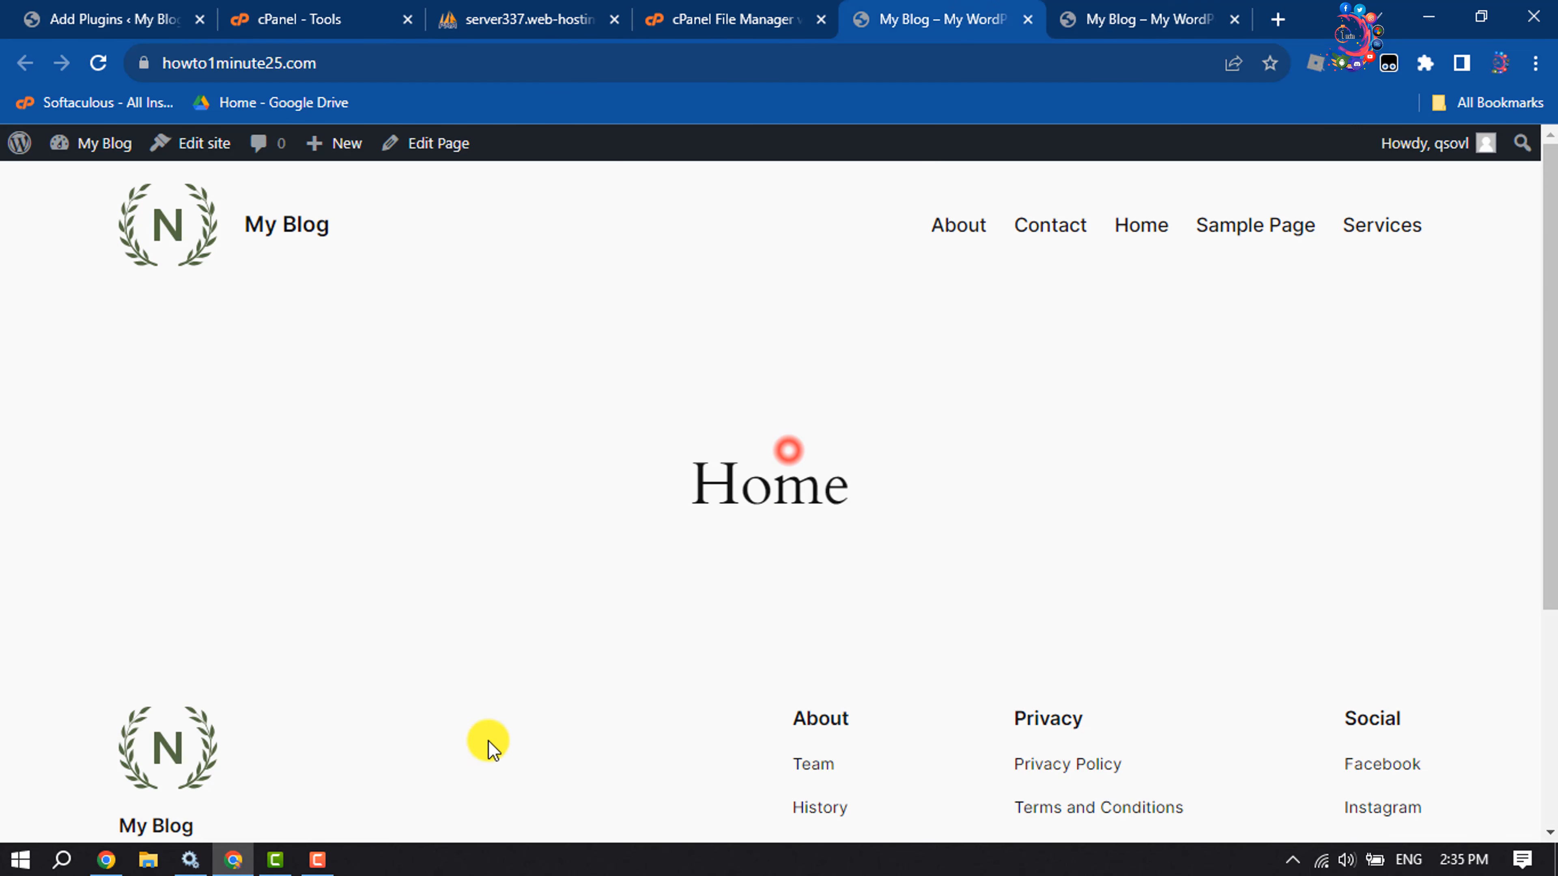
pyautogui.click(99, 63)
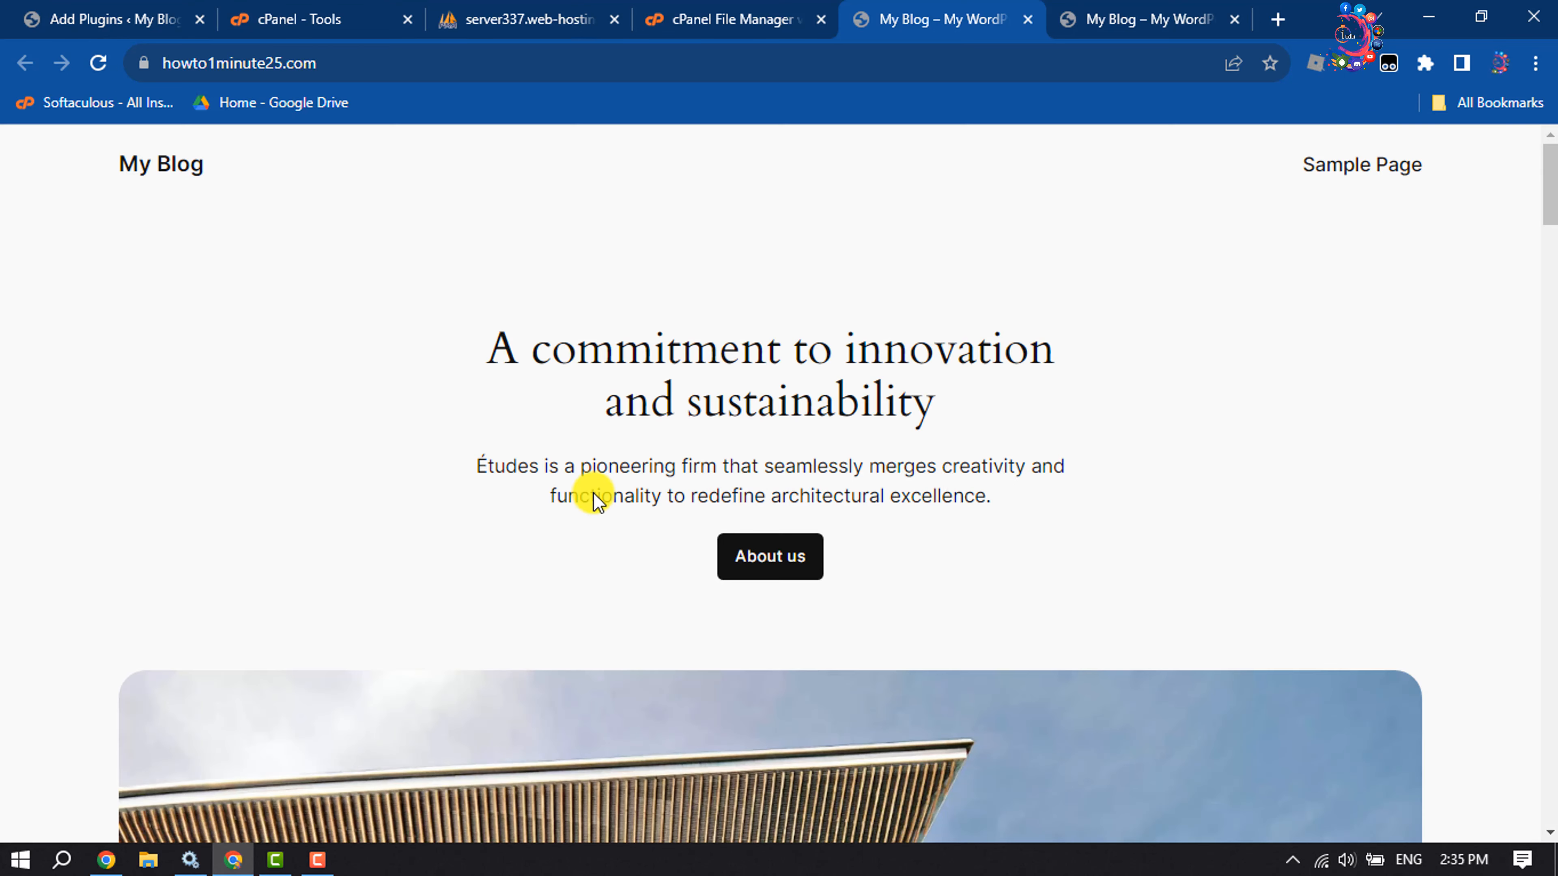
# View the howto1minute25.com/example/ page to compare its content with the root domain site.
pyautogui.click(1220, 8)
pyautogui.click(724, 271)
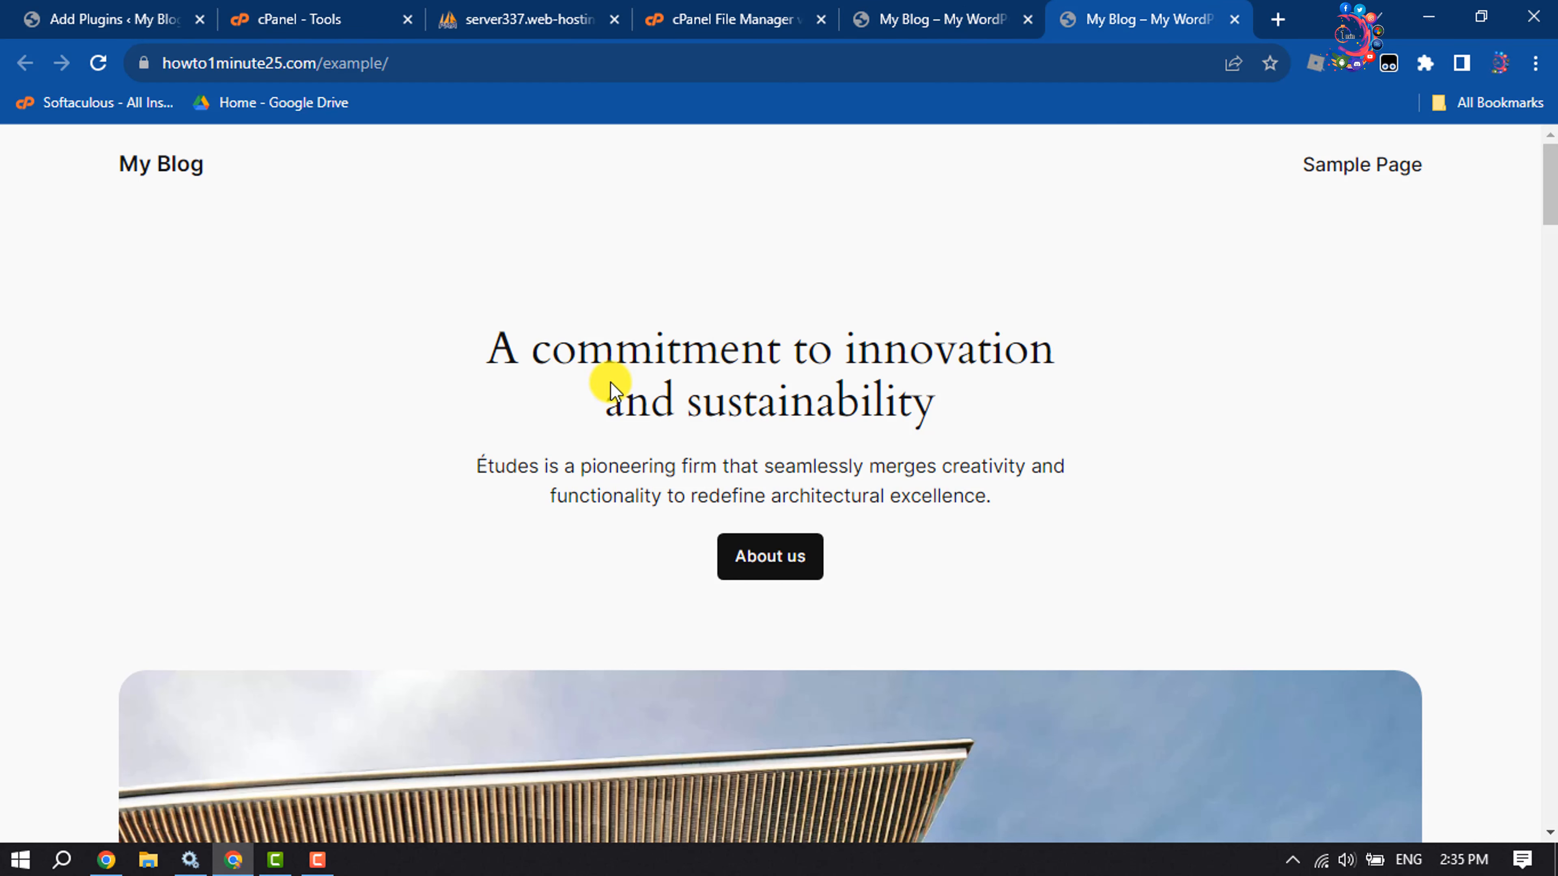
pyautogui.moveTo(711, 336); pyautogui.dragTo(825, 411)
pyautogui.click(824, 410)
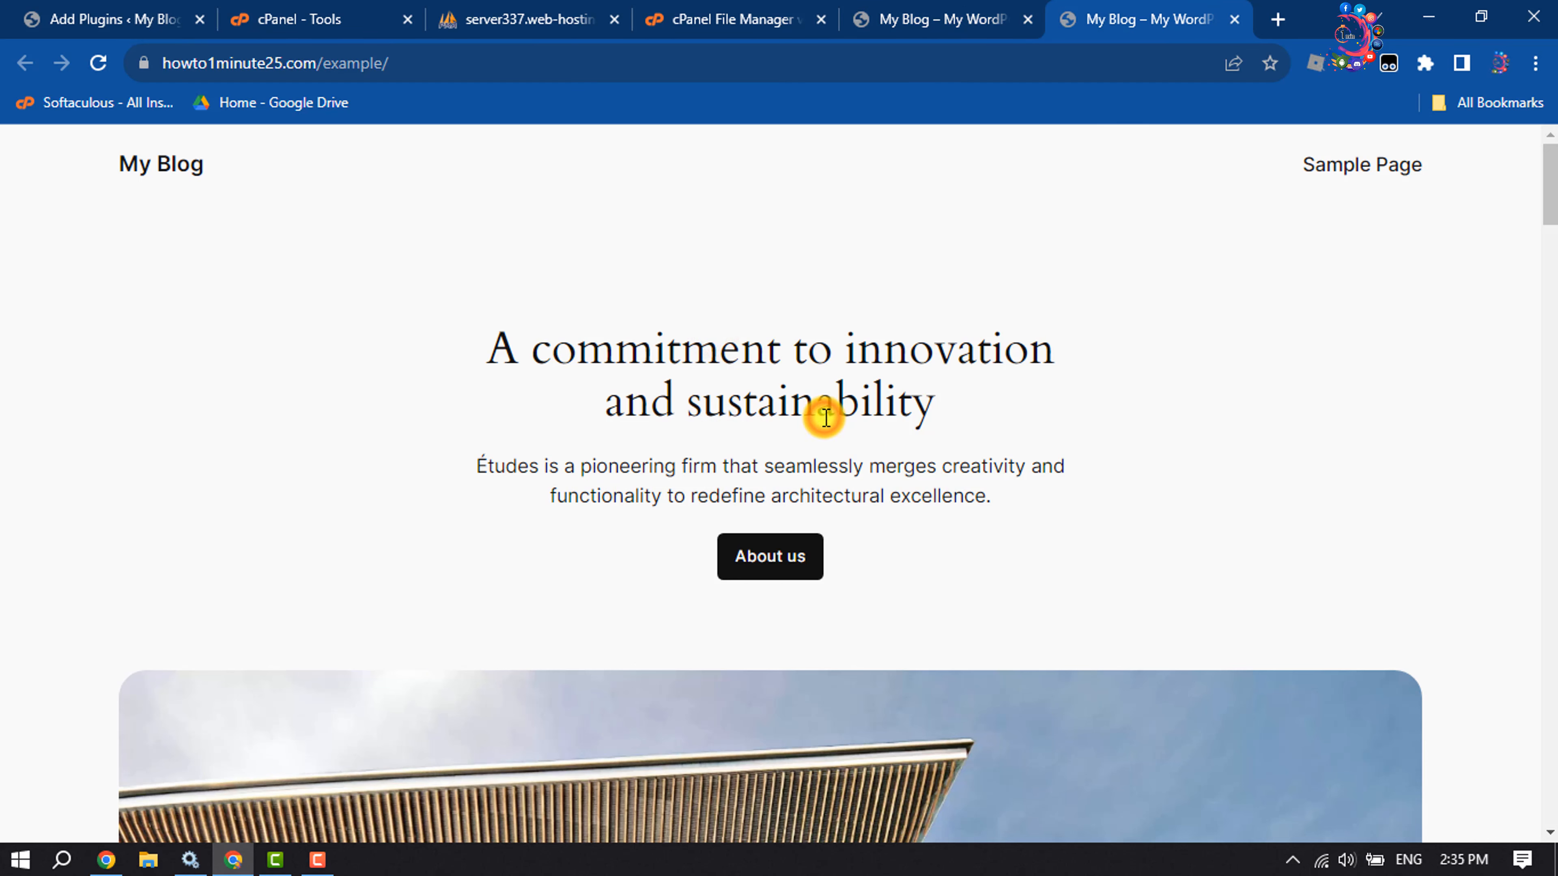
# Return to the root domain page, check its address and look through the homepage content.
pyautogui.click(1000, 9)
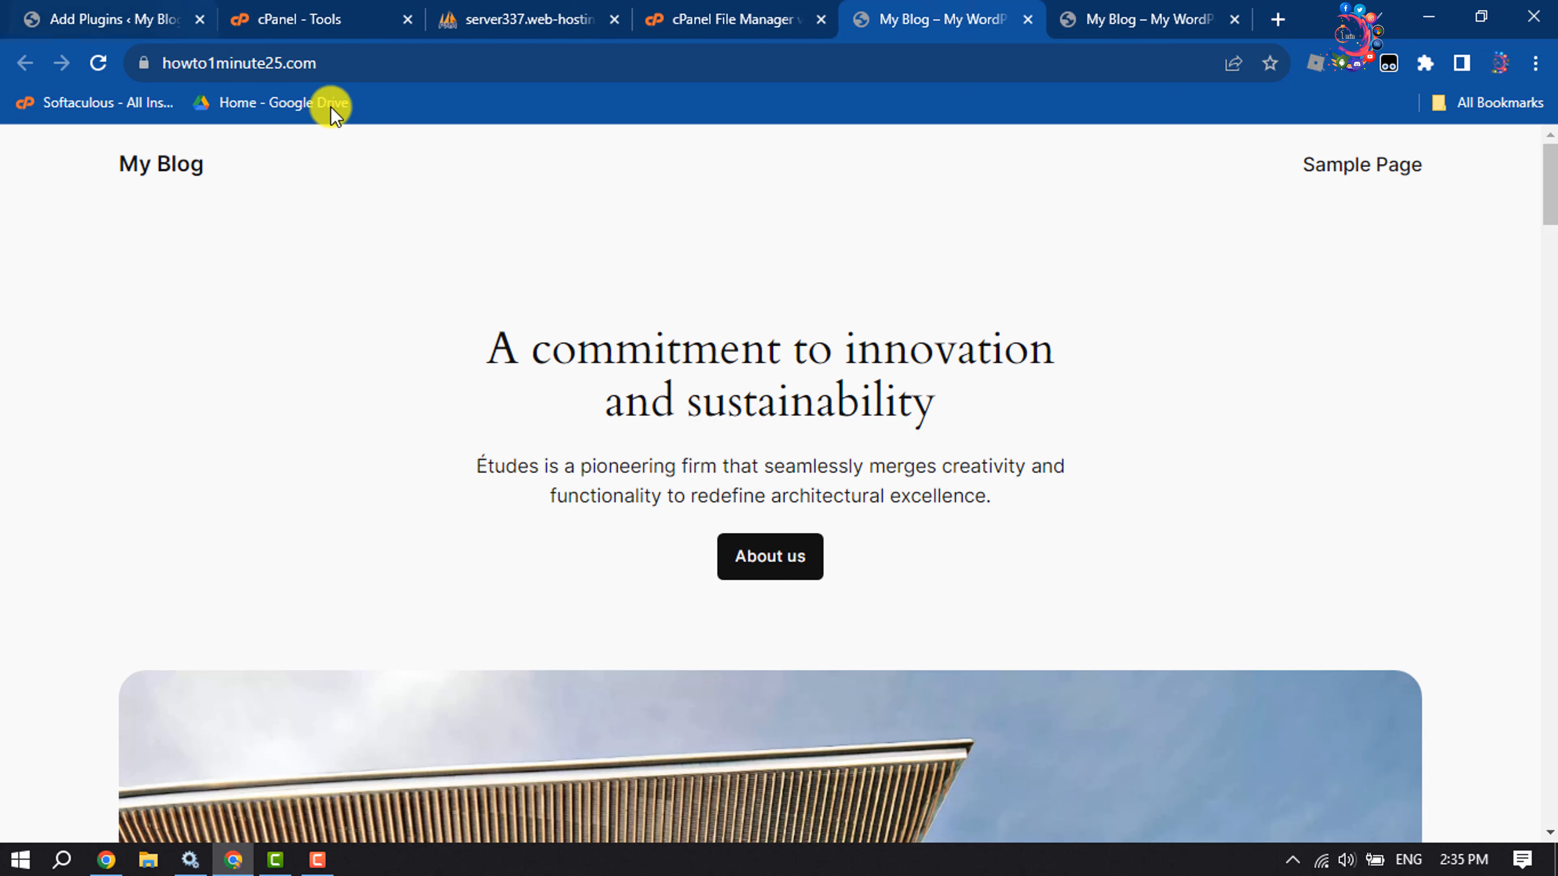
pyautogui.click(311, 71)
pyautogui.click(427, 459)
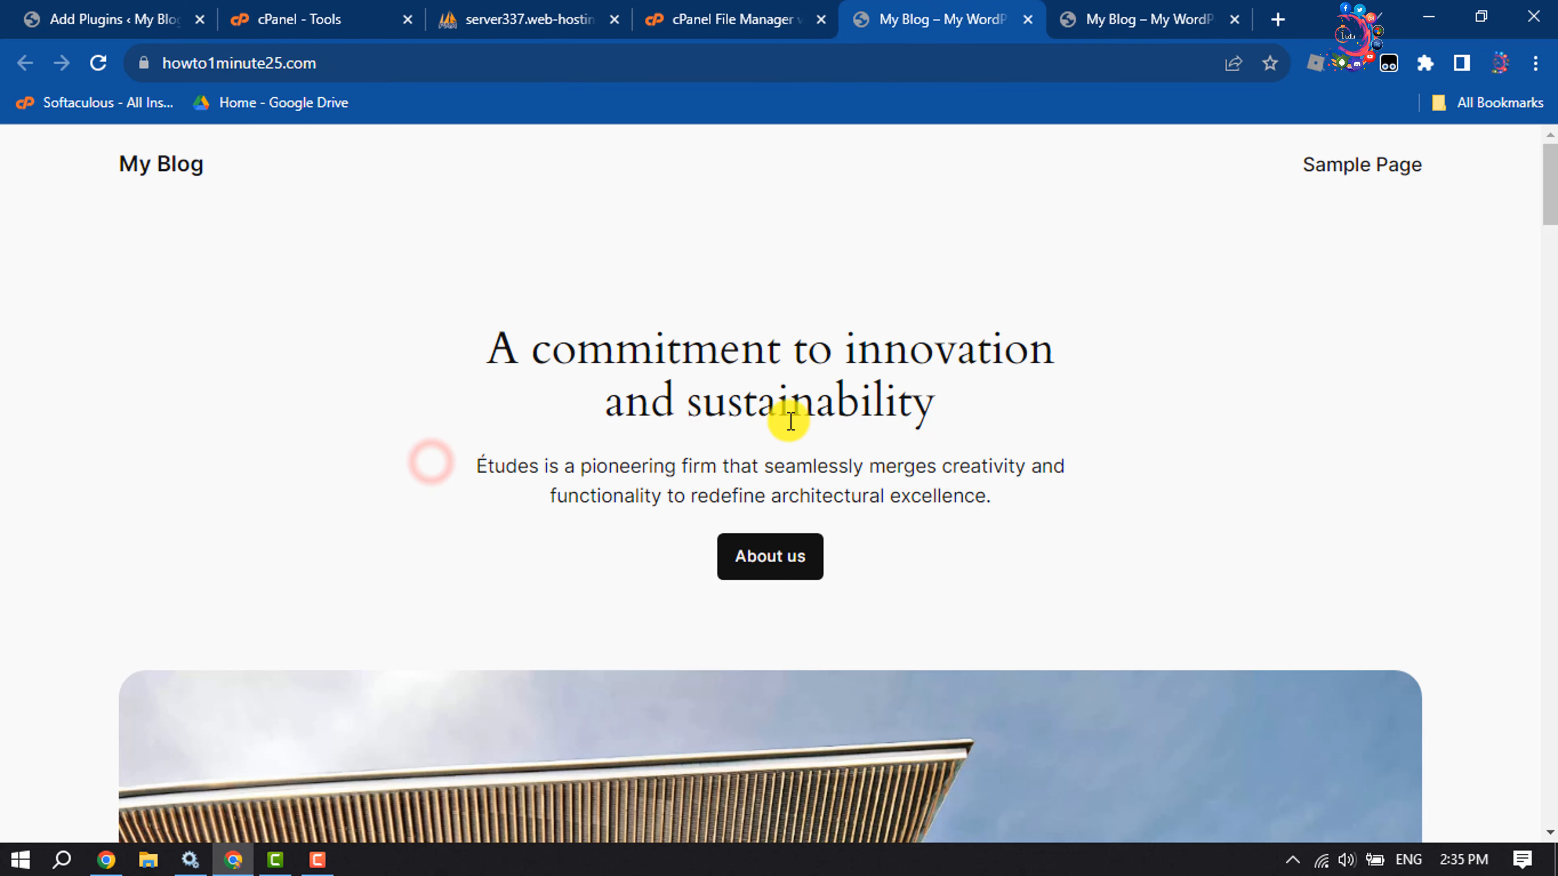
pyautogui.scroll(-3, 791, 420)
pyautogui.scroll(-8, 791, 420)
pyautogui.scroll(11, 791, 420)
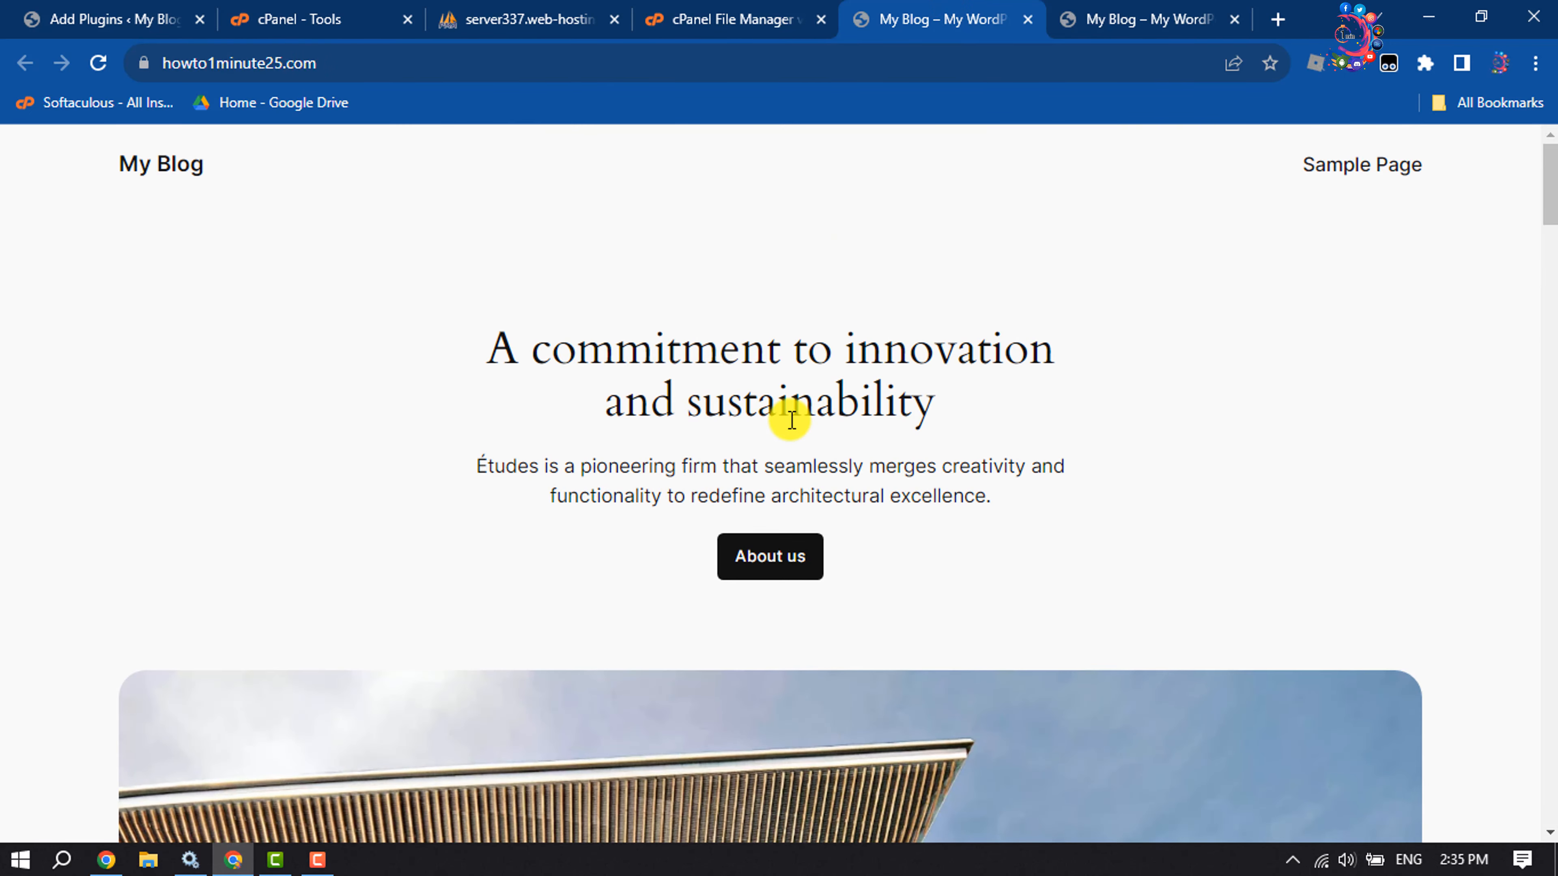